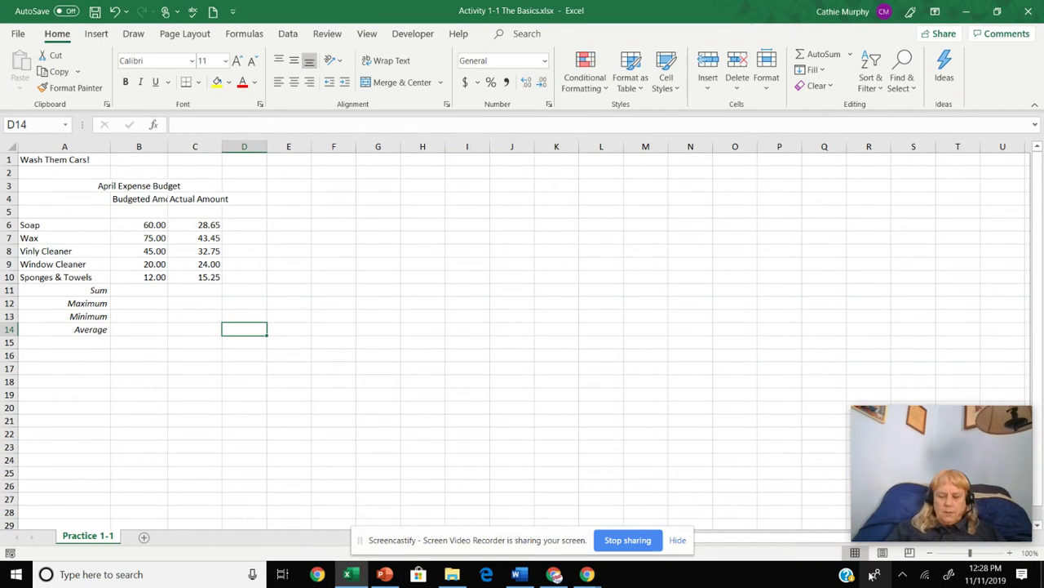
Step: Merge and centre the Wash Them Cars! title across A1:C1
left_click(512, 396)
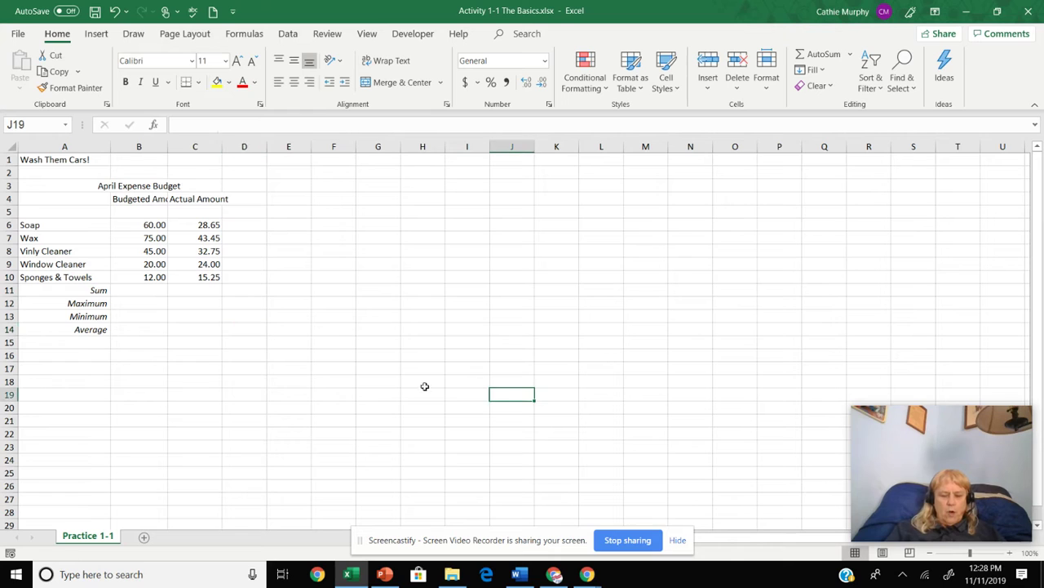
left_click(51, 158)
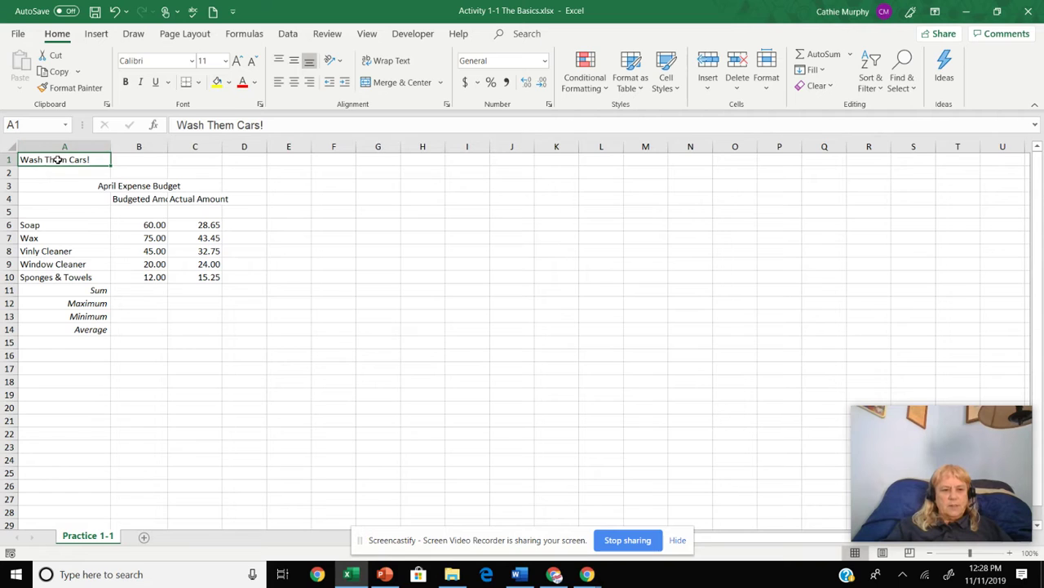
left_click_drag(54, 159, 215, 160)
left_click(57, 210)
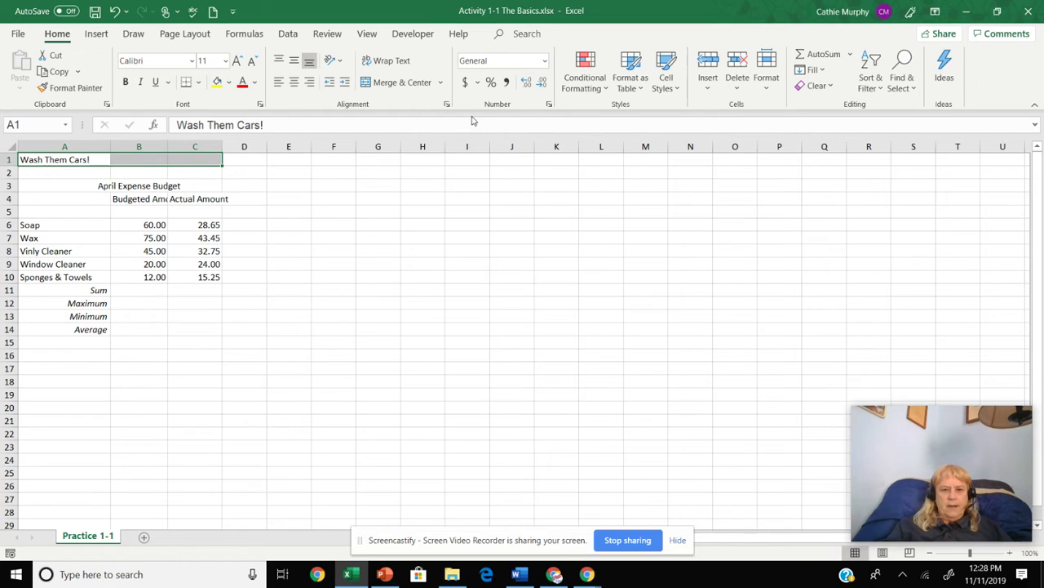
left_click(402, 85)
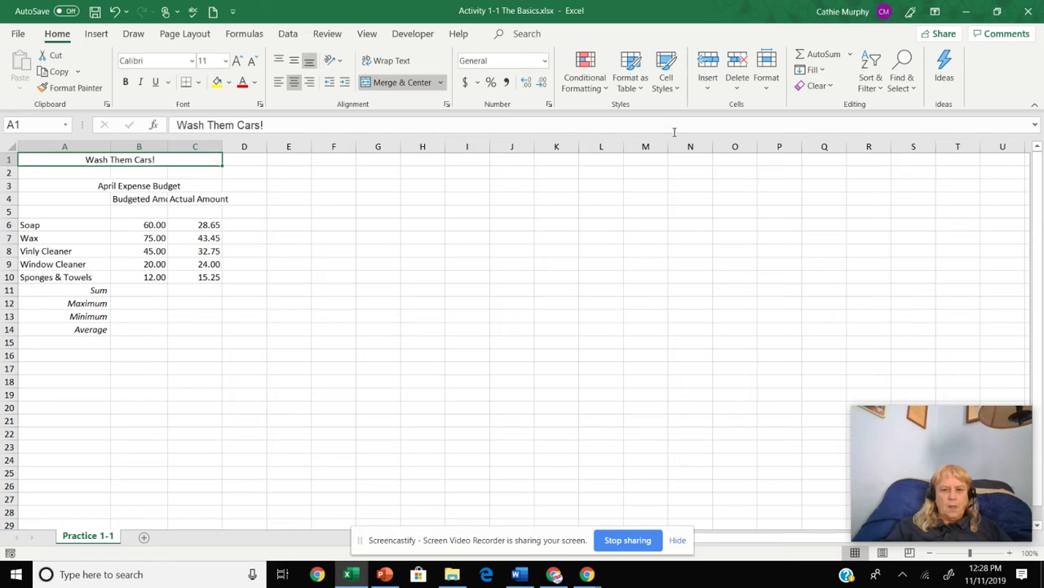
Step: Apply the Heading 1 cell style to the merged title
left_click(676, 90)
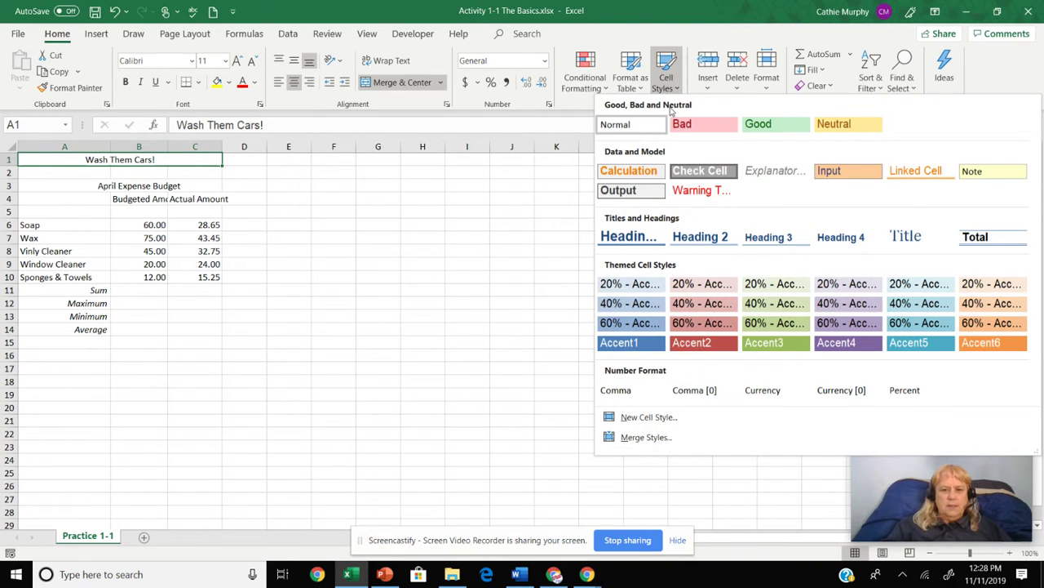
left_click(627, 237)
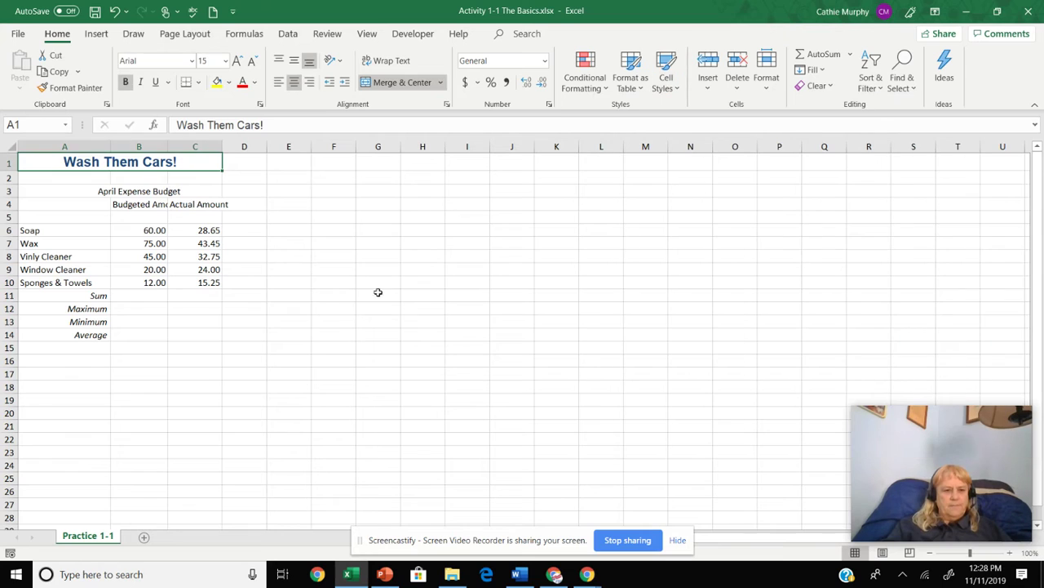
left_click_drag(217, 333, 245, 334)
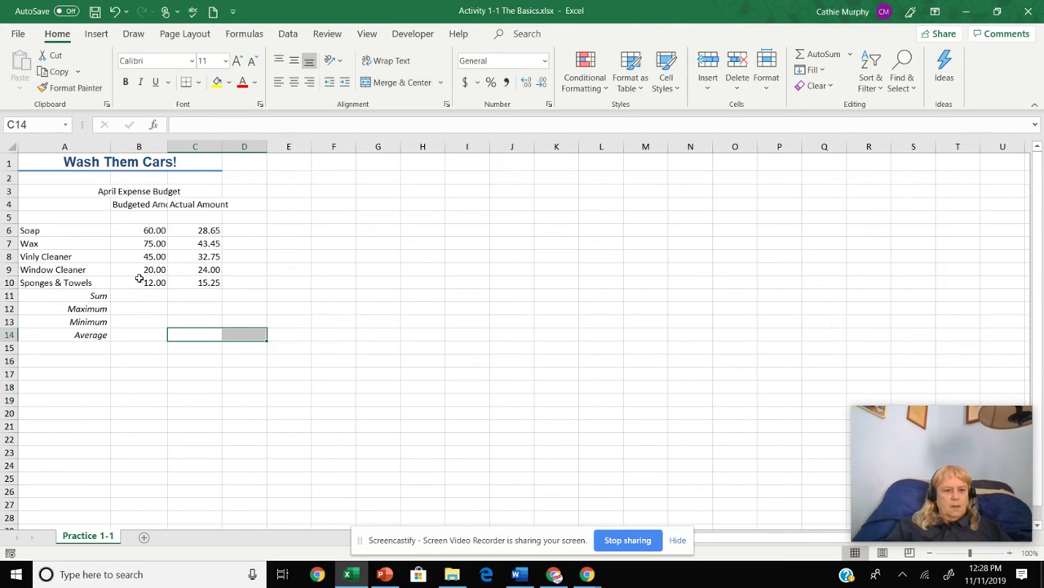
left_click(114, 161)
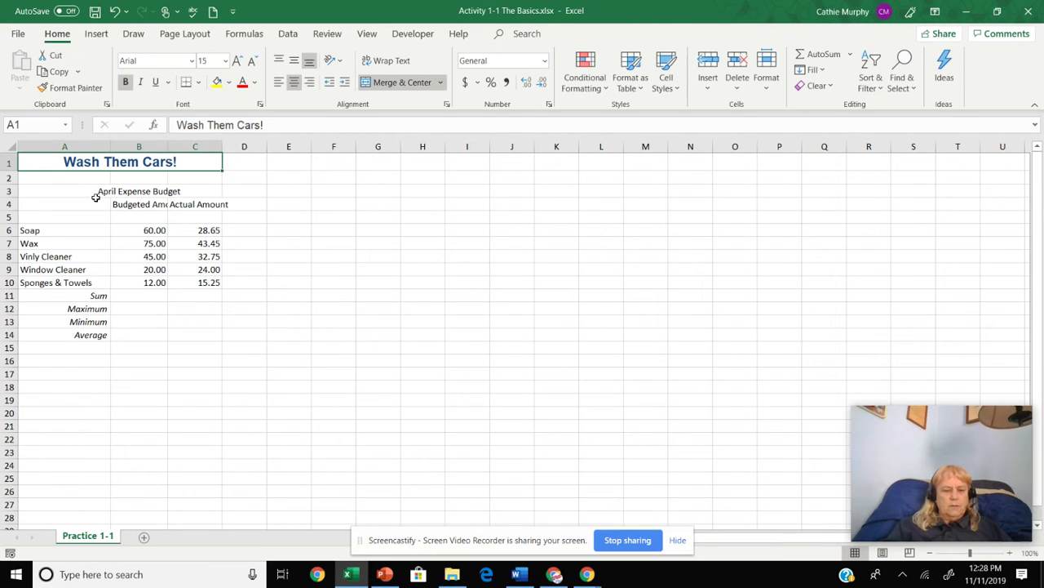
Step: Merge and centre April Expense Budget across B3:C3
left_click(107, 191)
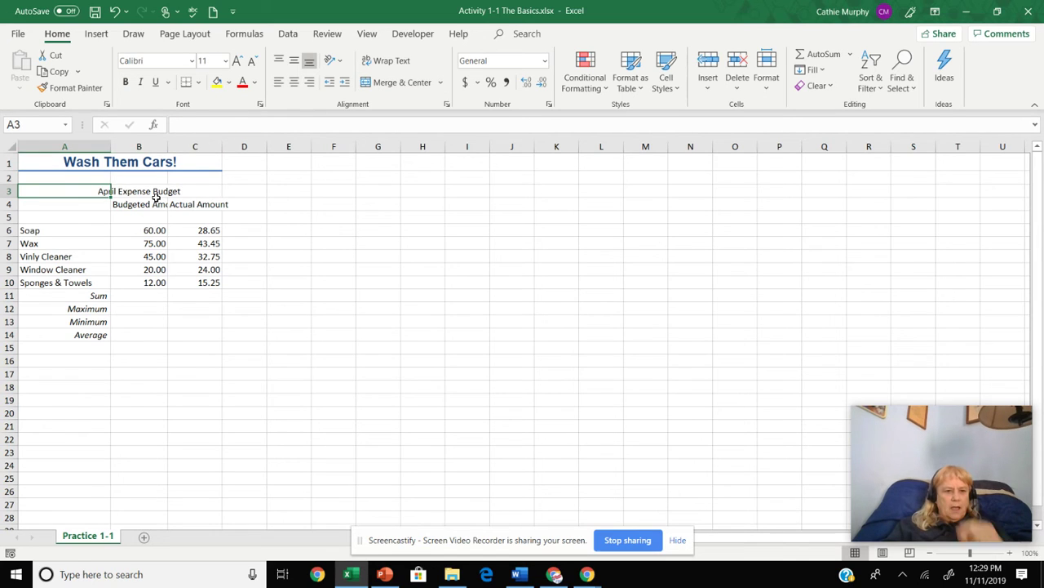
left_click(154, 193)
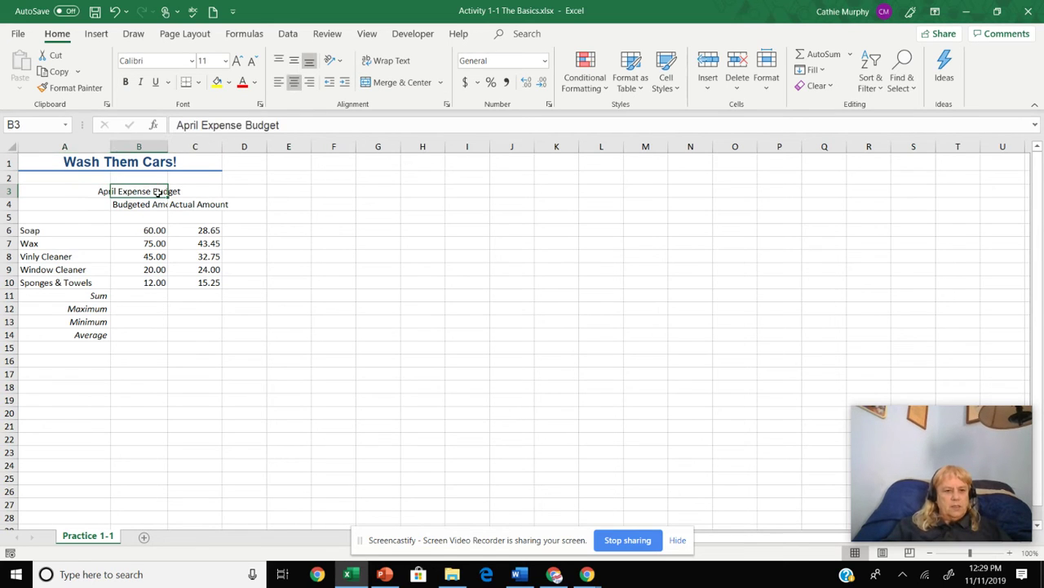
left_click(73, 192)
left_click(126, 193)
left_click_drag(140, 192, 183, 191)
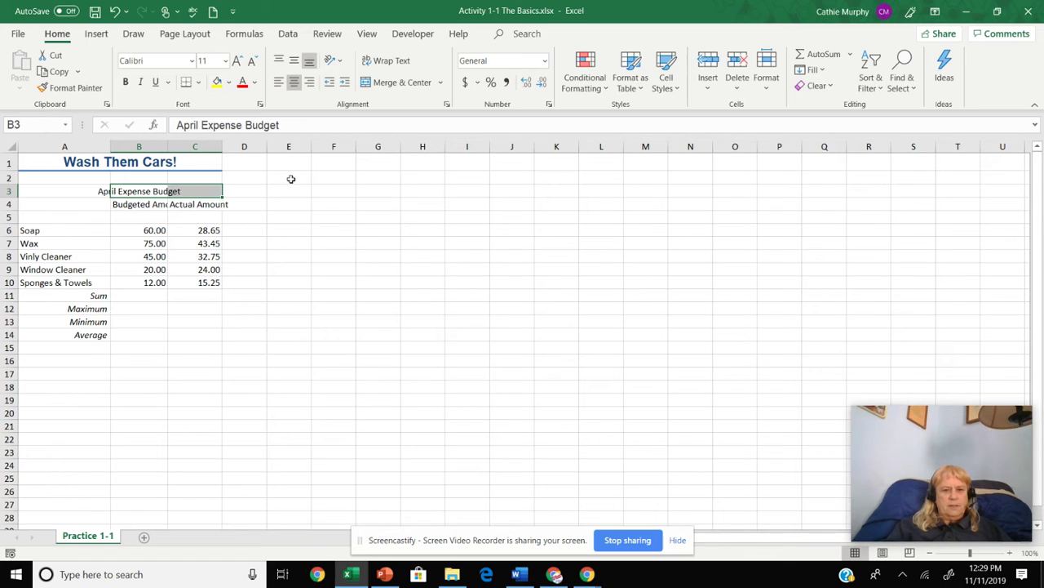
left_click(402, 82)
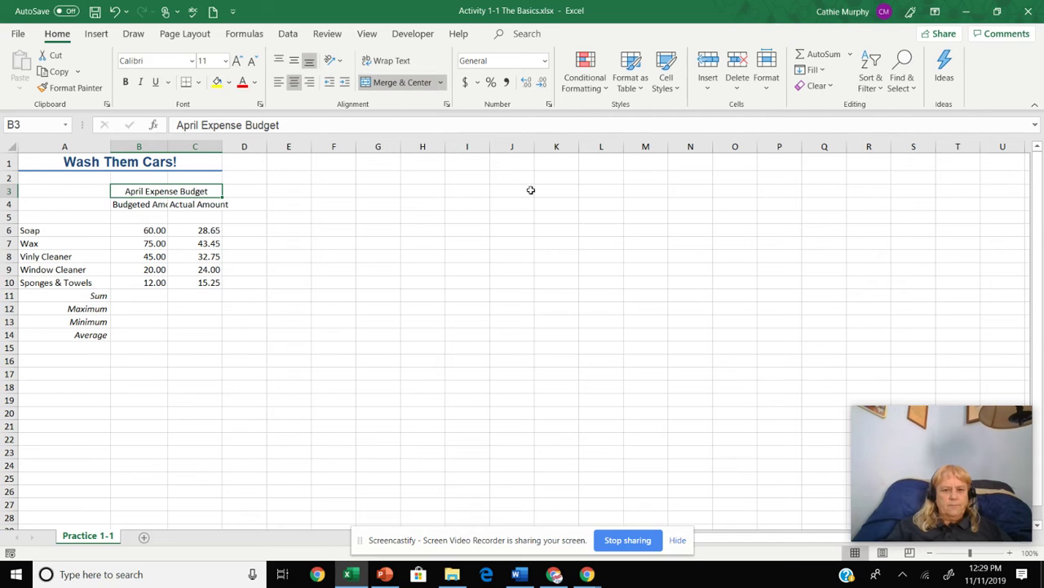
Step: Apply the Heading 3 cell style to the April Expense Budget subtitle
left_click(677, 88)
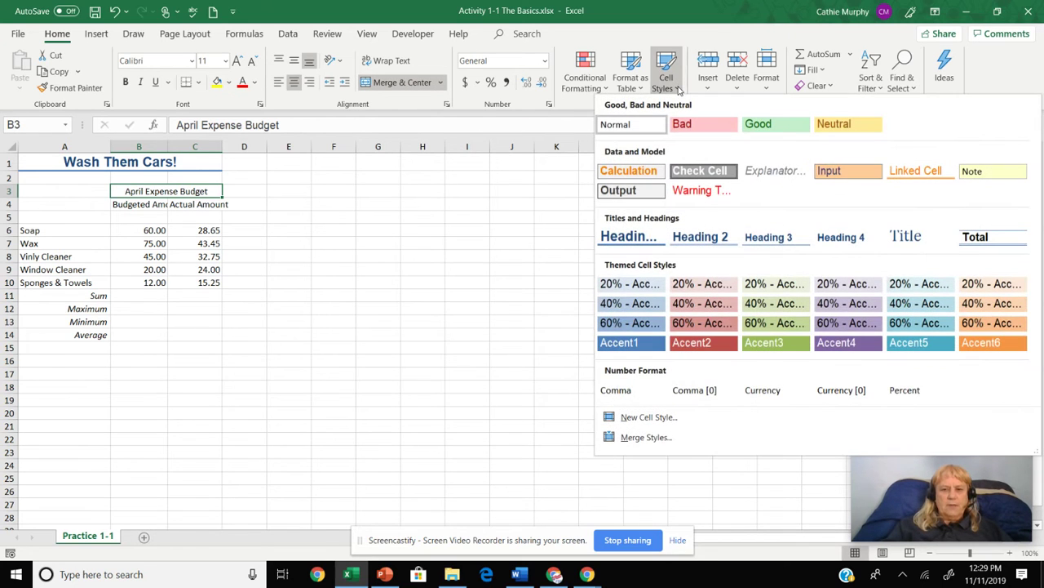
left_click(769, 238)
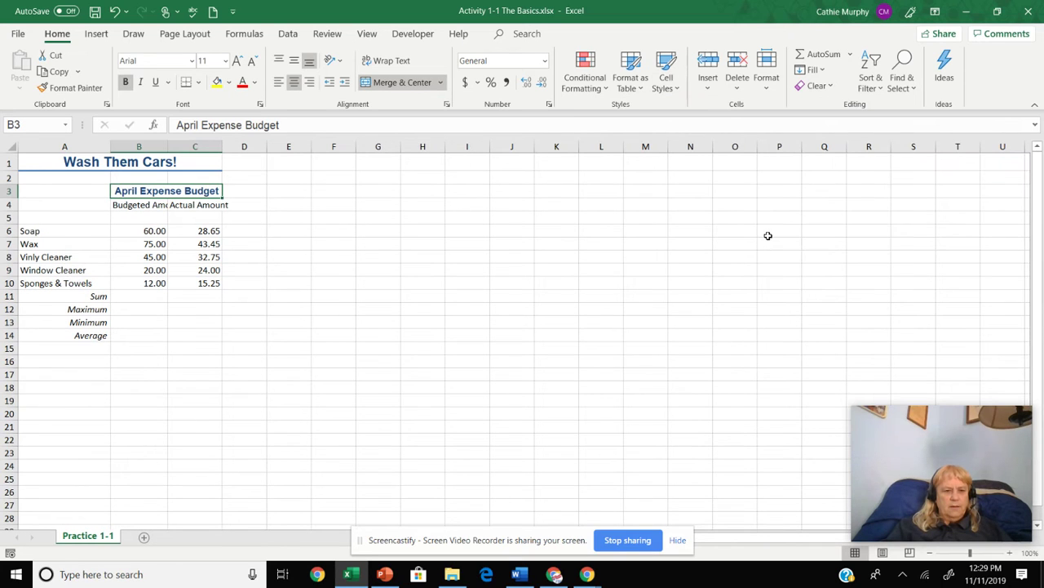
left_click(677, 91)
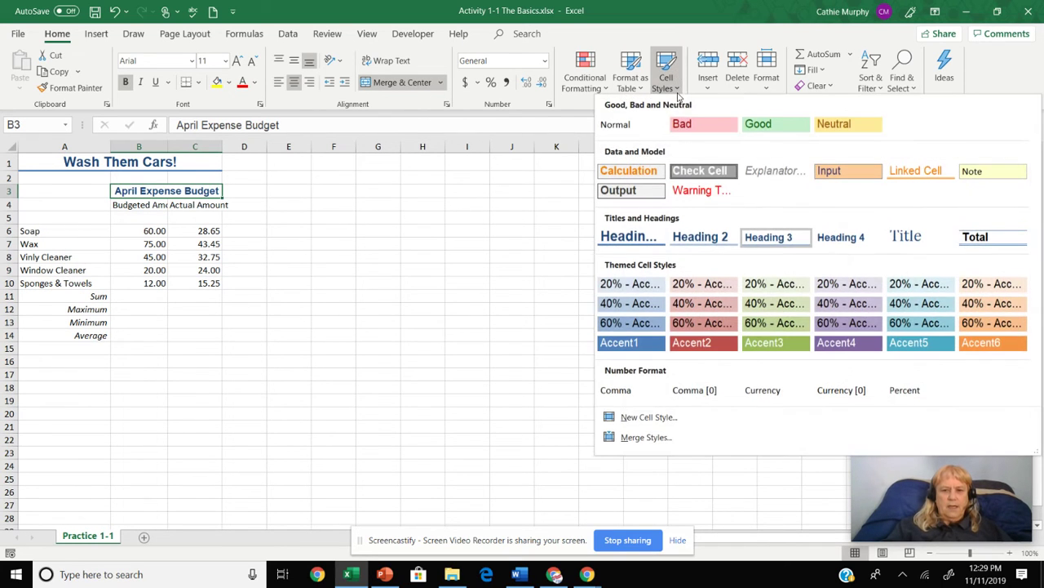
left_click(371, 213)
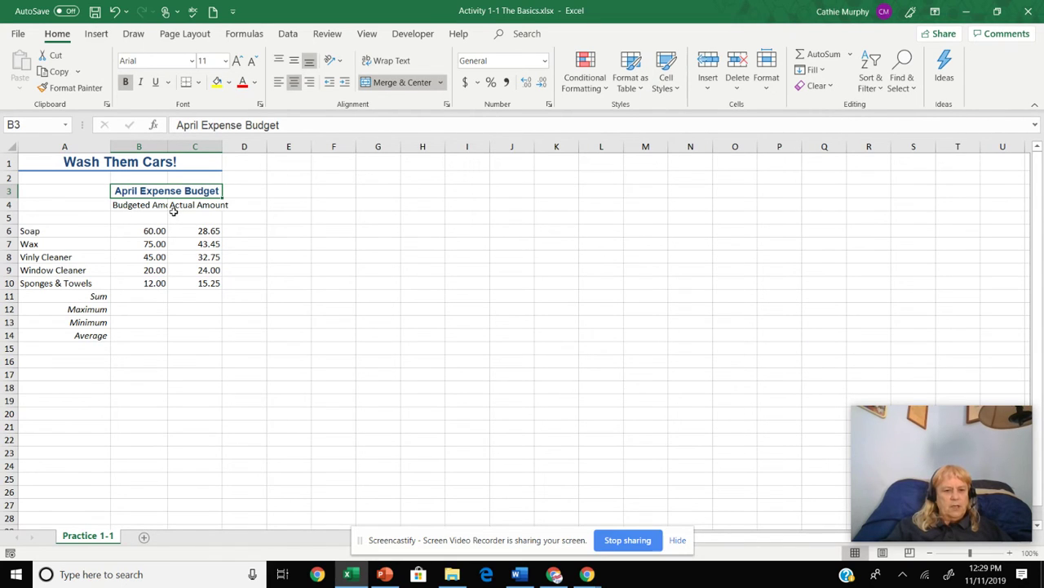
Step: Wrap and centre the Budgeted Amount header in B4, then copy that format to Actual Amount in C4
left_click(142, 204)
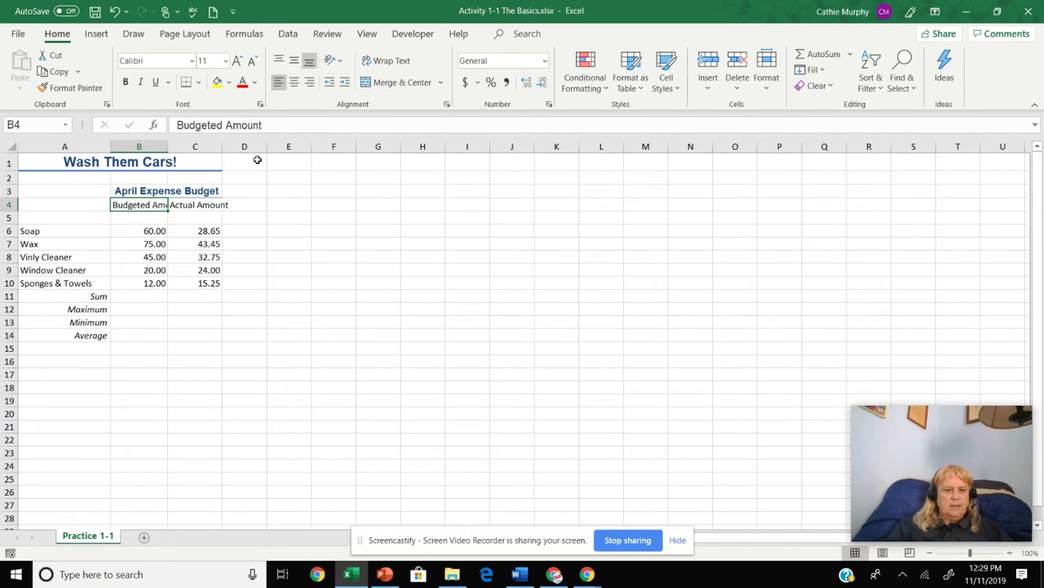
left_click(387, 63)
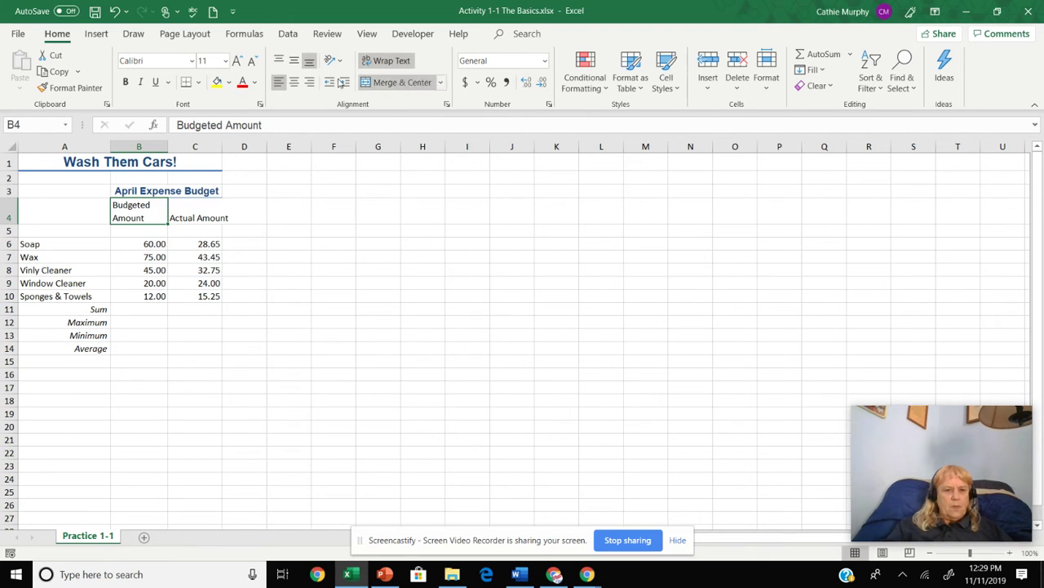
left_click(294, 83)
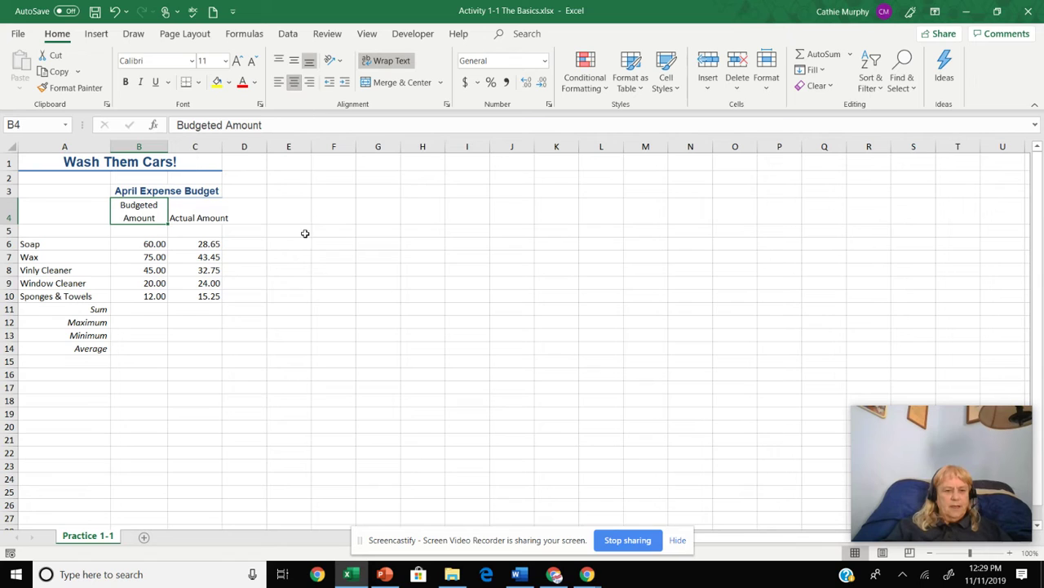
left_click(68, 88)
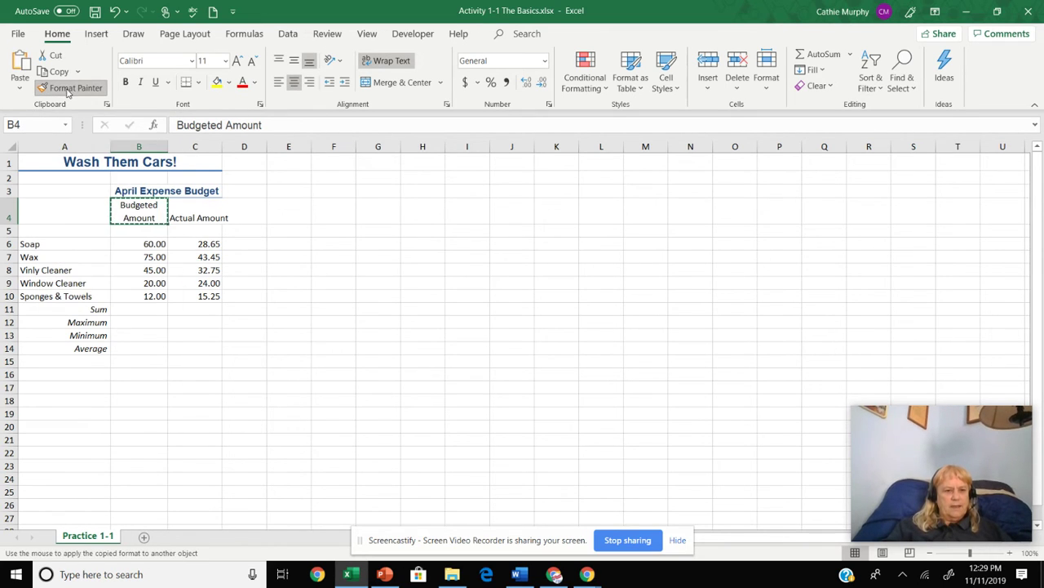
left_click(197, 217)
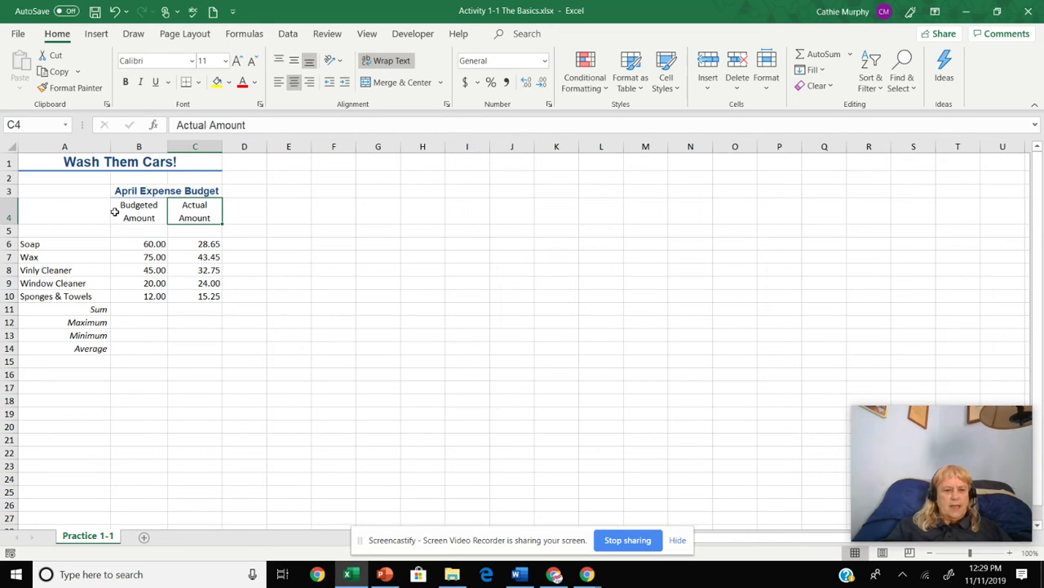
Step: Apply the Heading 4 cell style to the Budgeted Amount and Actual Amount headers in B4:C4
left_click_drag(115, 213, 196, 217)
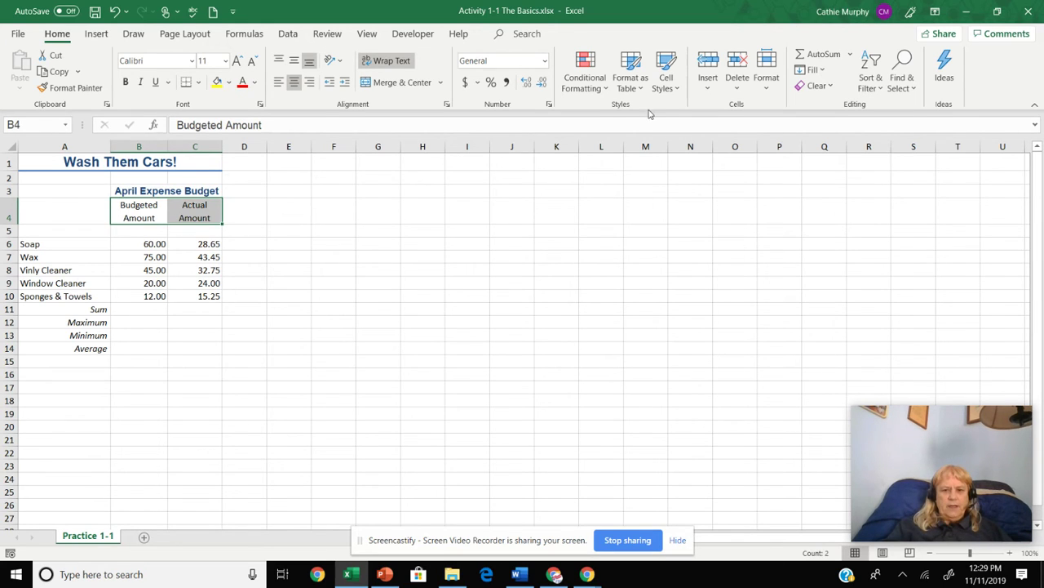
left_click(677, 90)
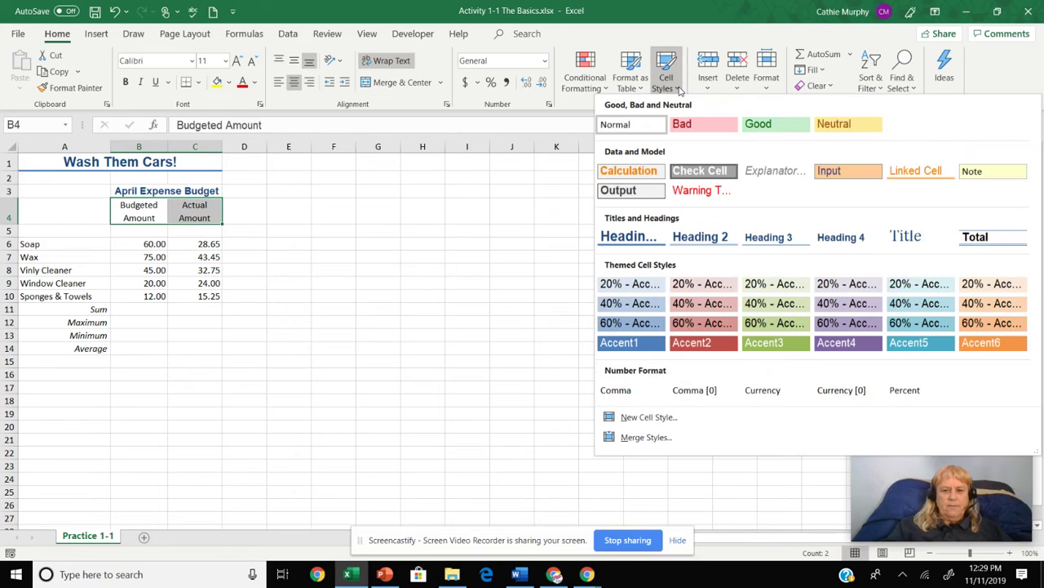
left_click(851, 239)
left_click(440, 349)
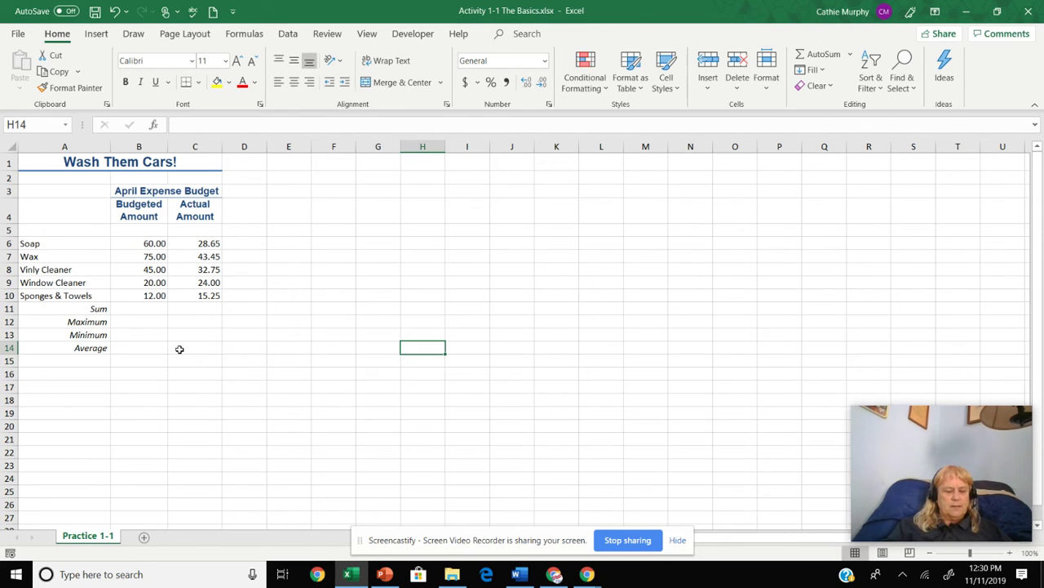
Step: Add a bottom border under the Sponges & Towels amounts in B10:C10
left_click(134, 295)
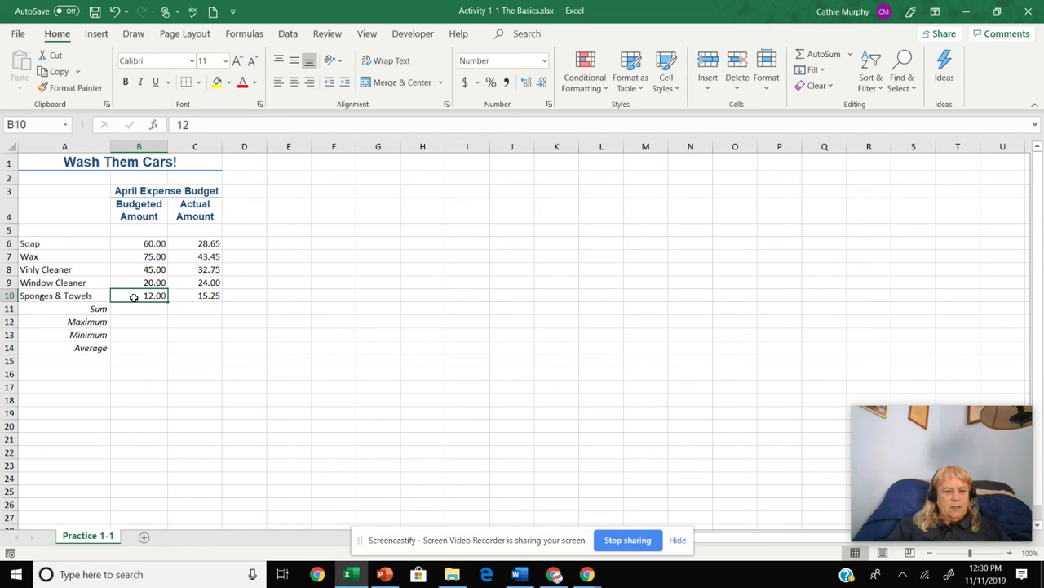
left_click_drag(161, 296, 184, 296)
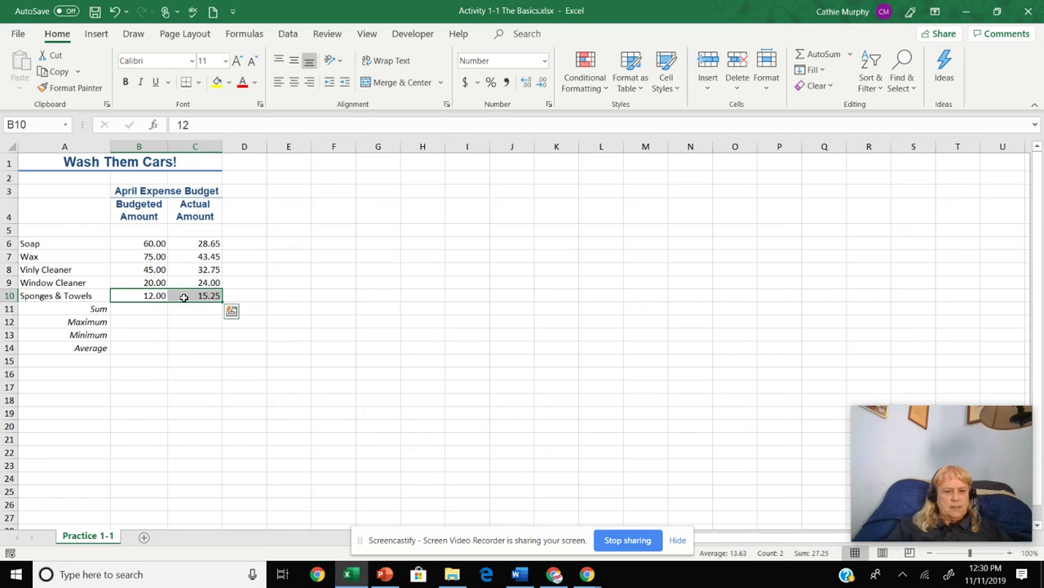
left_click(186, 85)
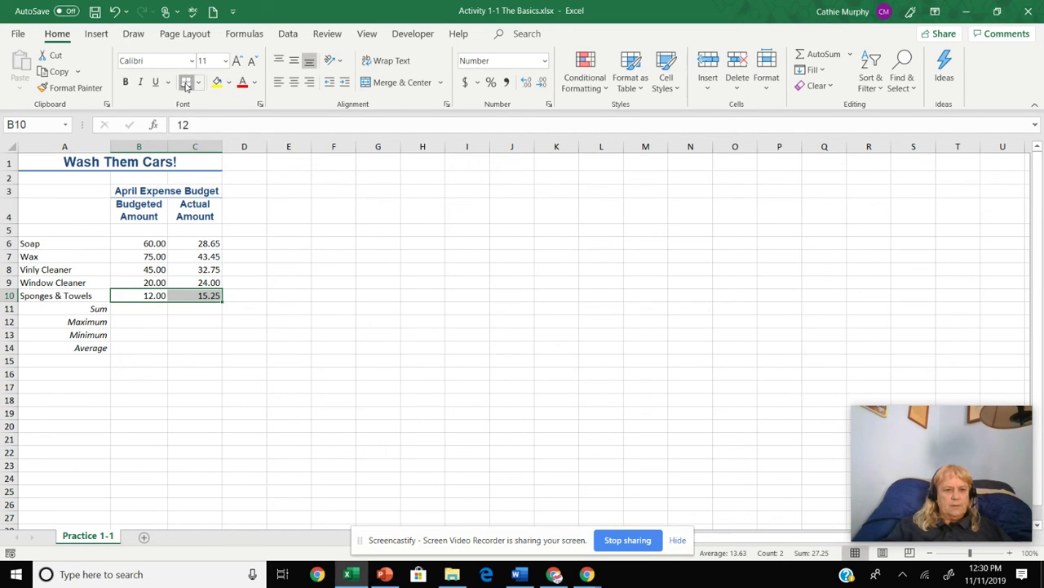
left_click(149, 308)
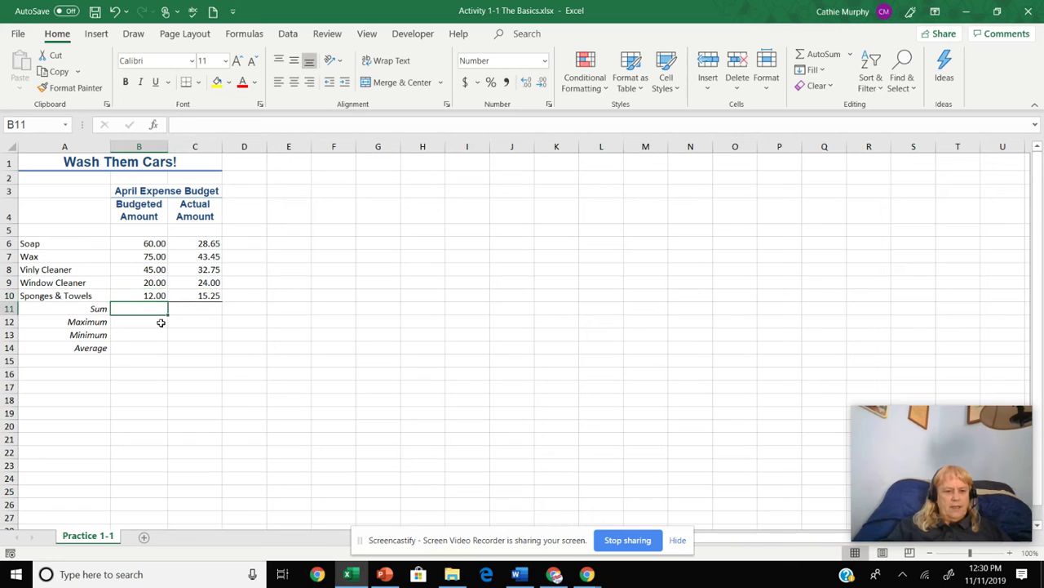
left_click(196, 346)
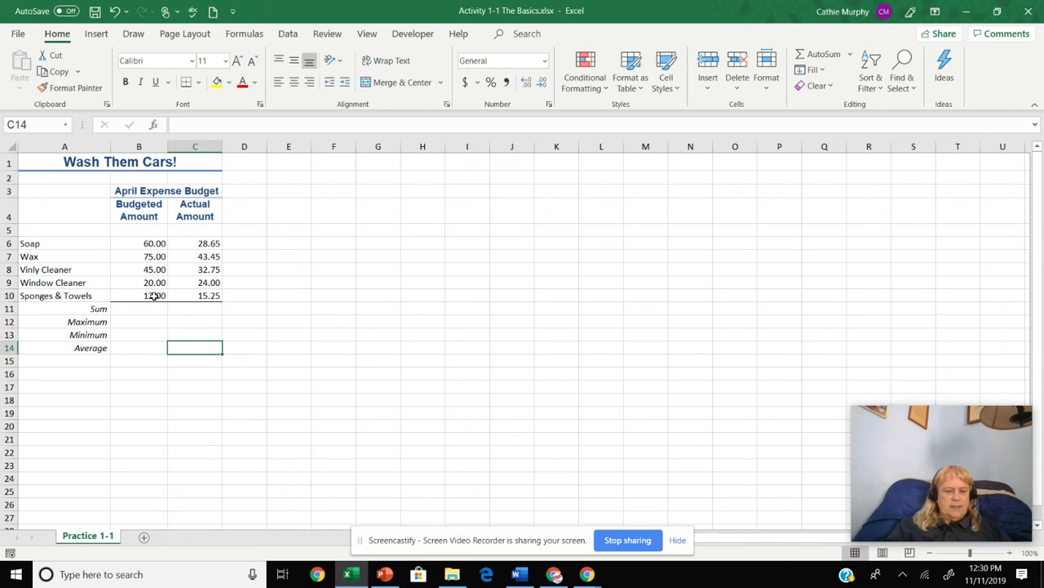
left_click_drag(154, 295, 152, 259)
left_click(153, 260)
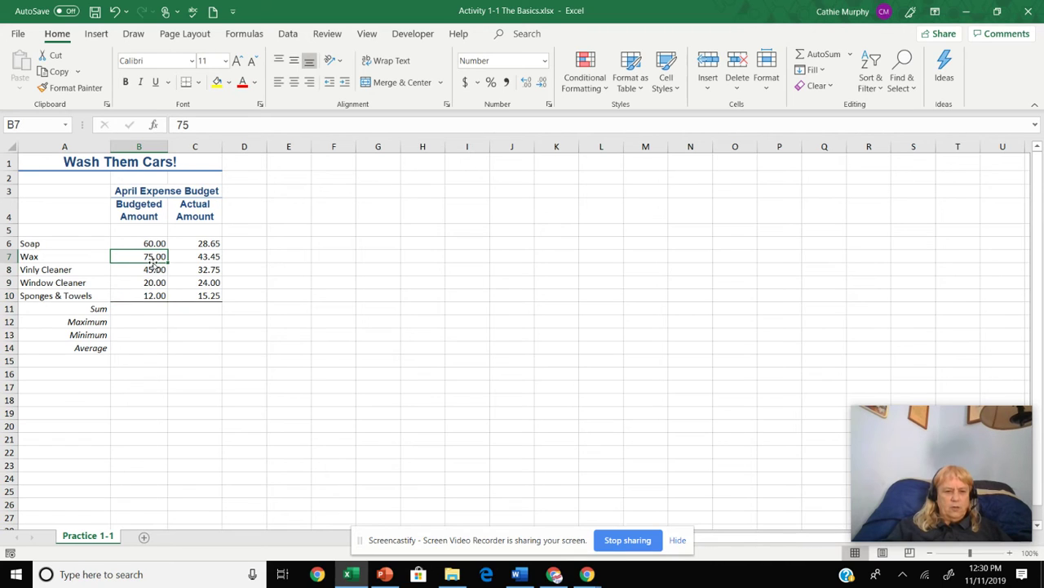
left_click(152, 307)
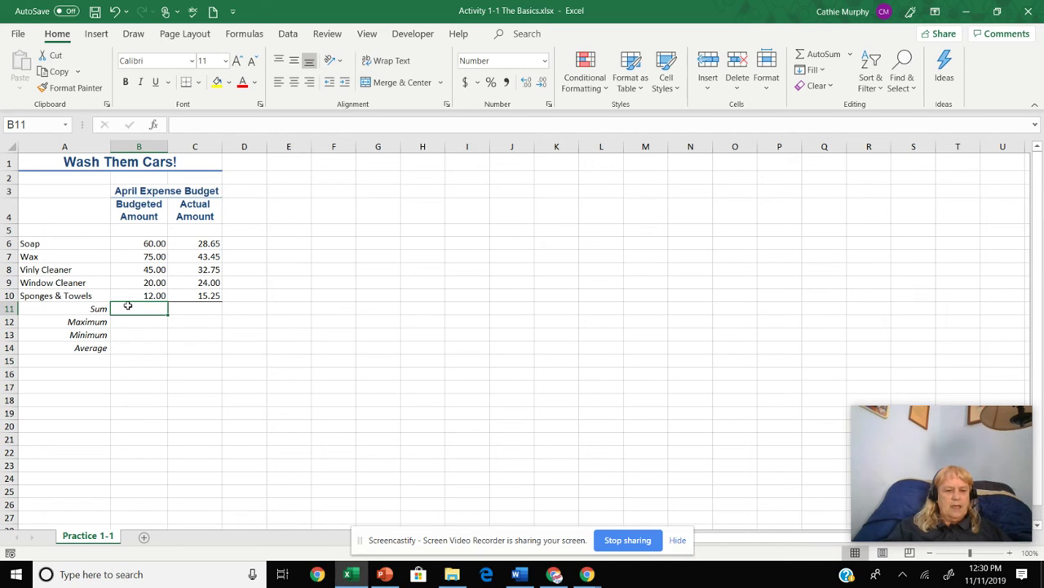
Step: Put =SUM(B6:B10) in B11 (212.00) and fill it into C11 (144.10)
left_click(146, 350)
left_click(147, 308)
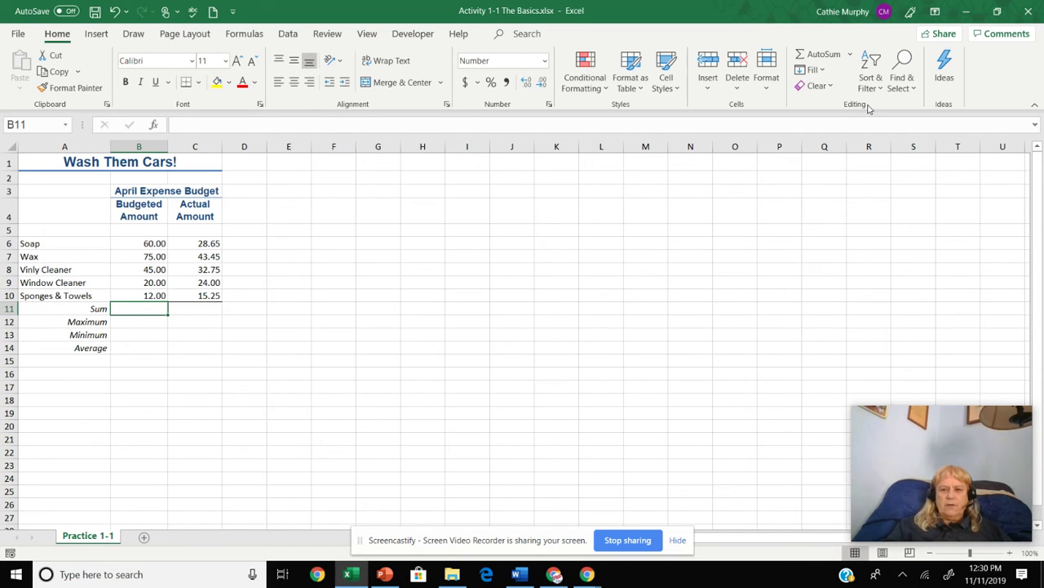
left_click(853, 53)
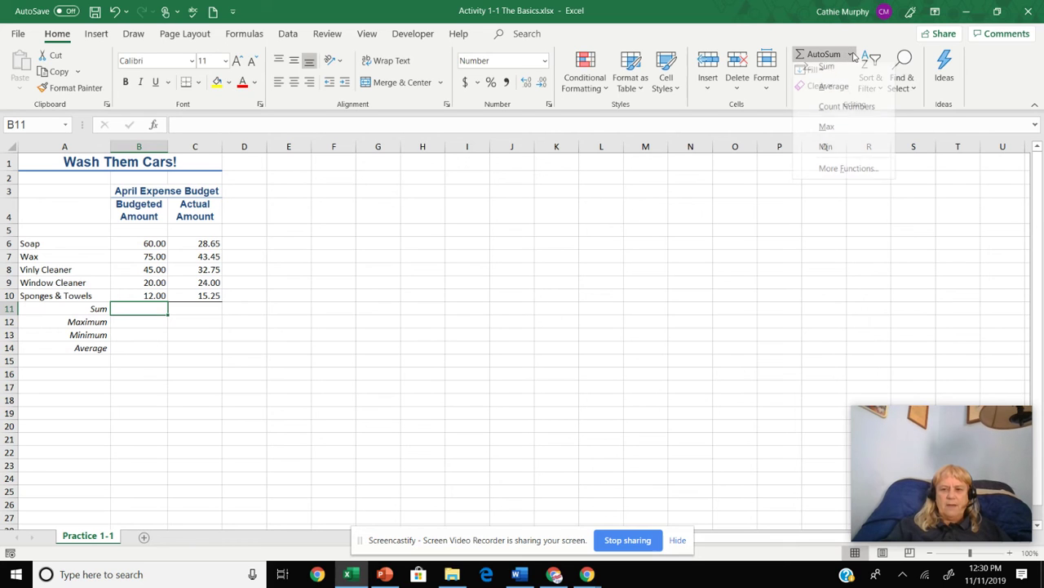
left_click(827, 74)
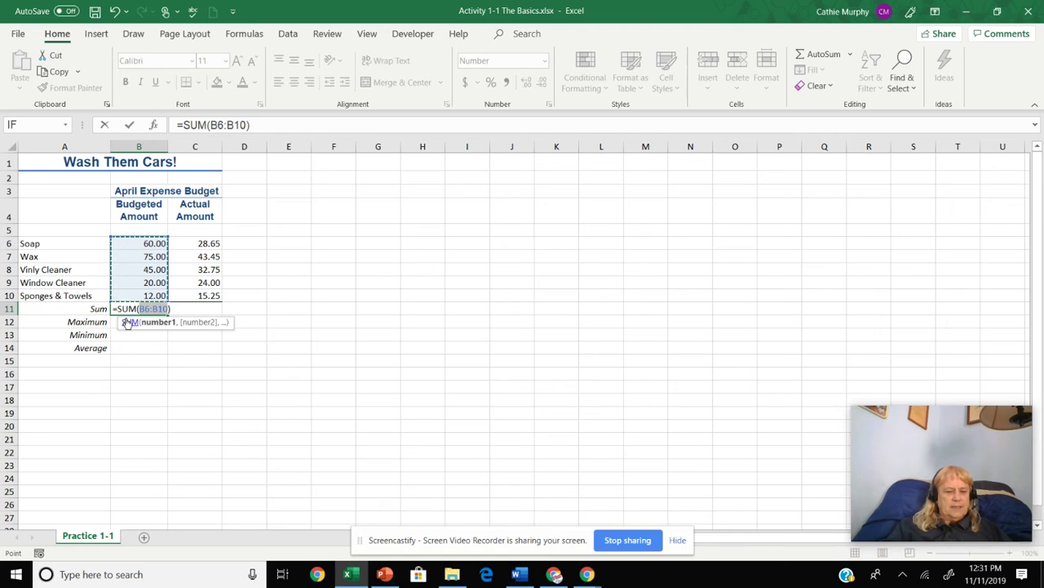
key("Return")
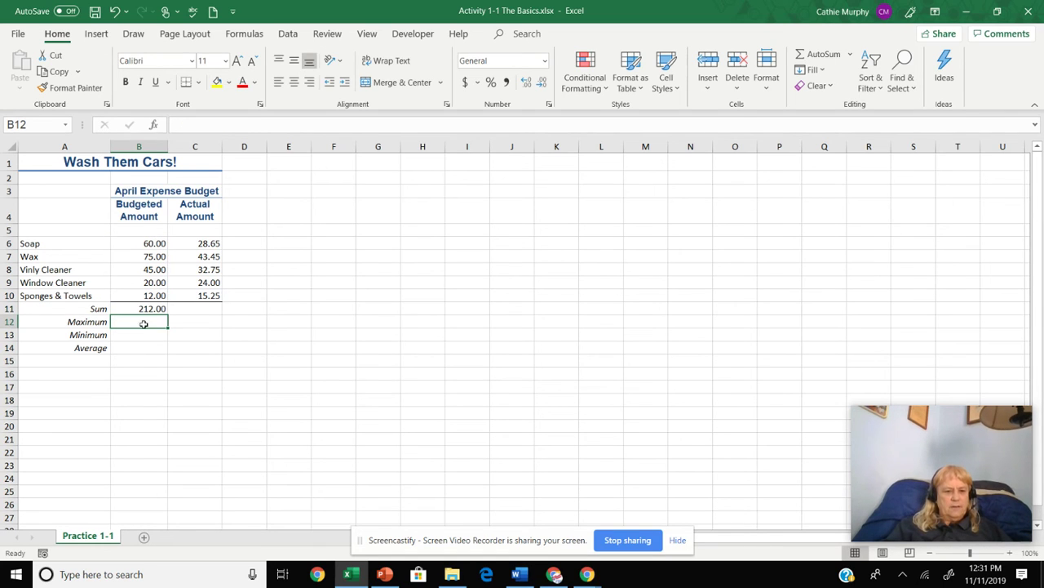
left_click(154, 307)
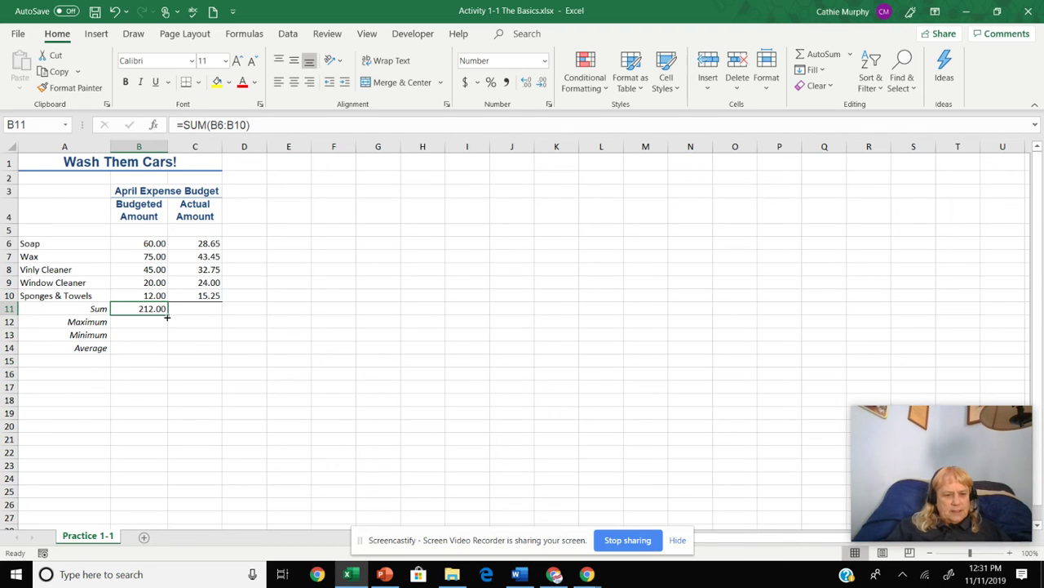
left_click_drag(168, 313, 209, 319)
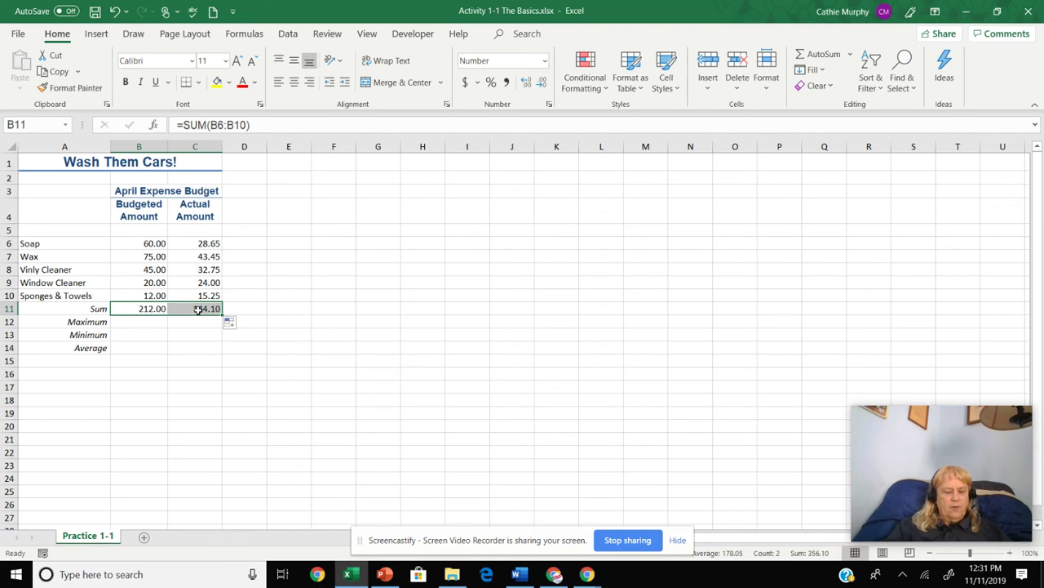
left_click(204, 309)
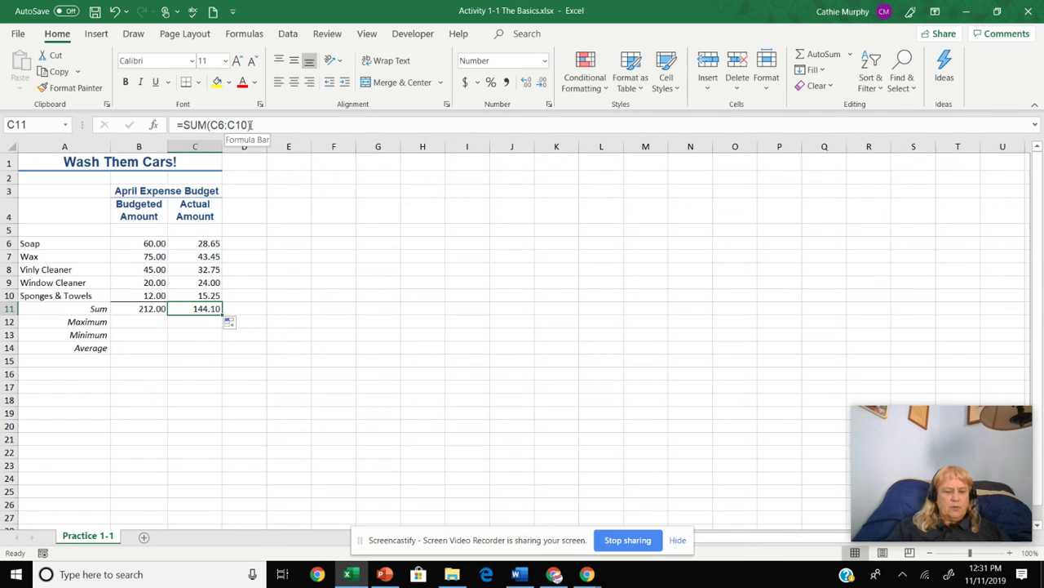
Step: Put =MAX(B6:B10) in B12 (75.00) and fill it into C12 (43.45)
left_click(149, 323)
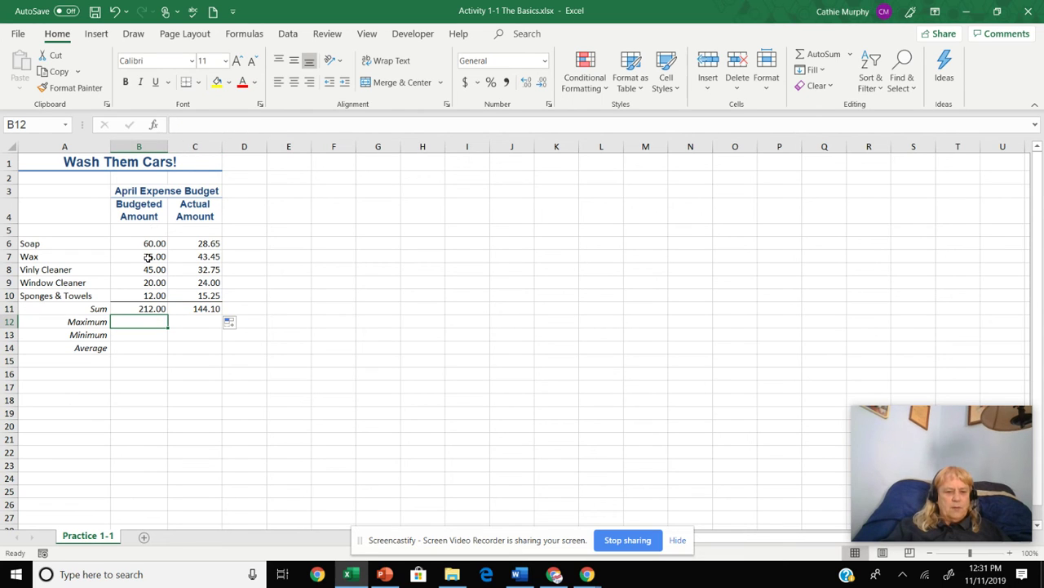
left_click_drag(138, 322, 158, 258)
left_click(144, 324)
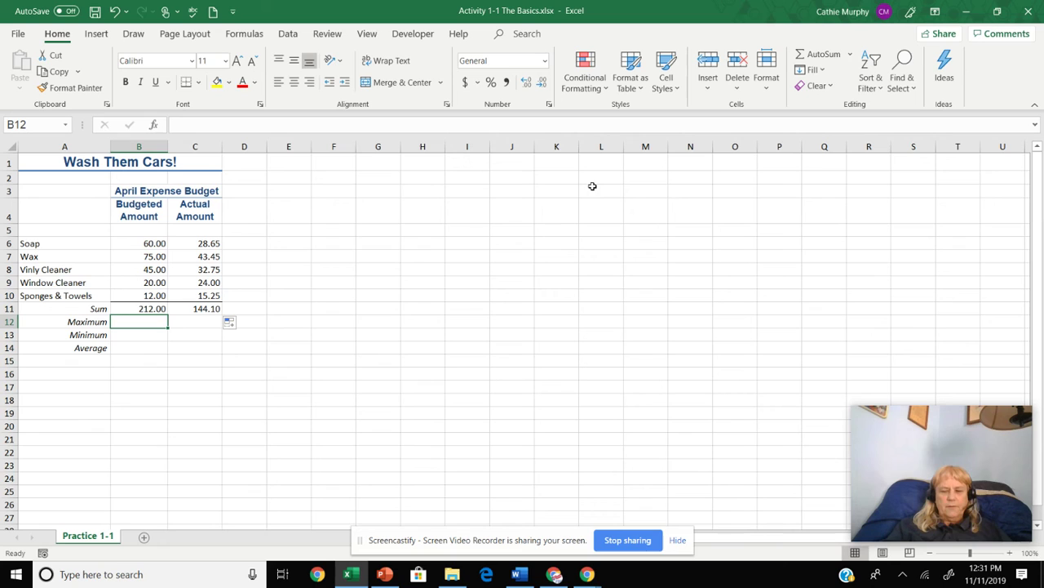
left_click(852, 55)
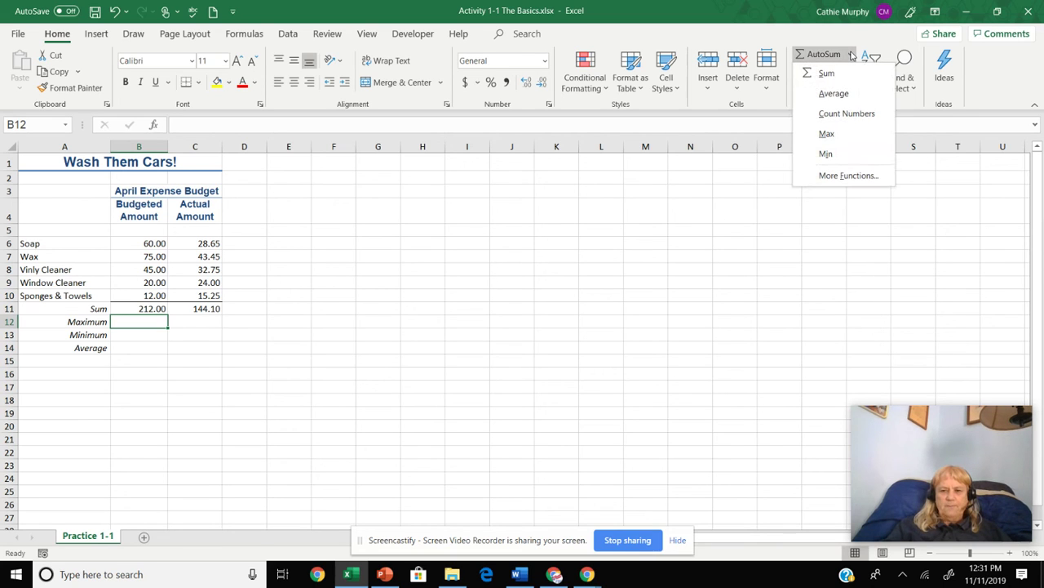
left_click(827, 135)
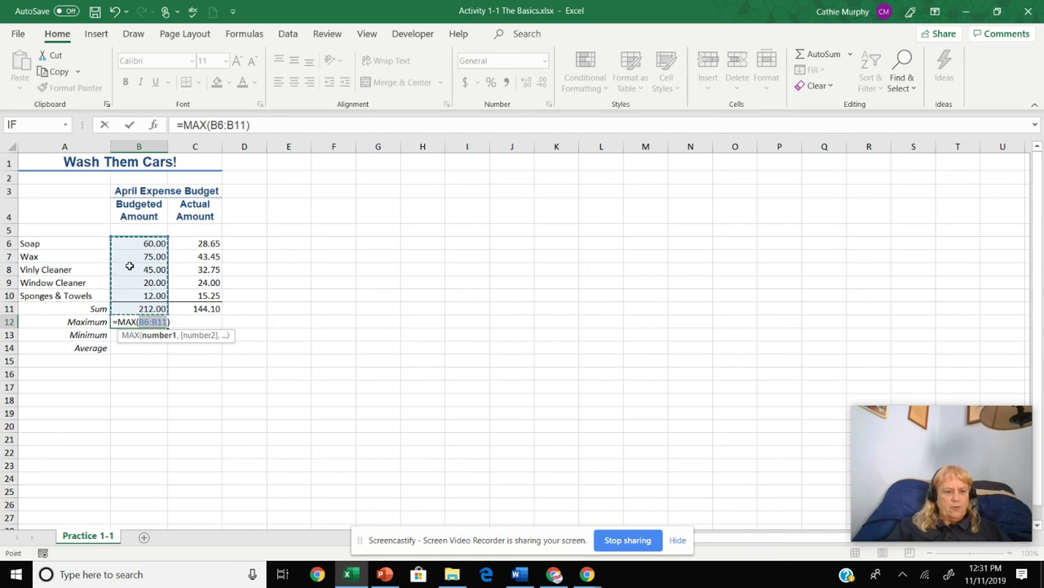
left_click_drag(143, 242, 142, 297)
key("Return")
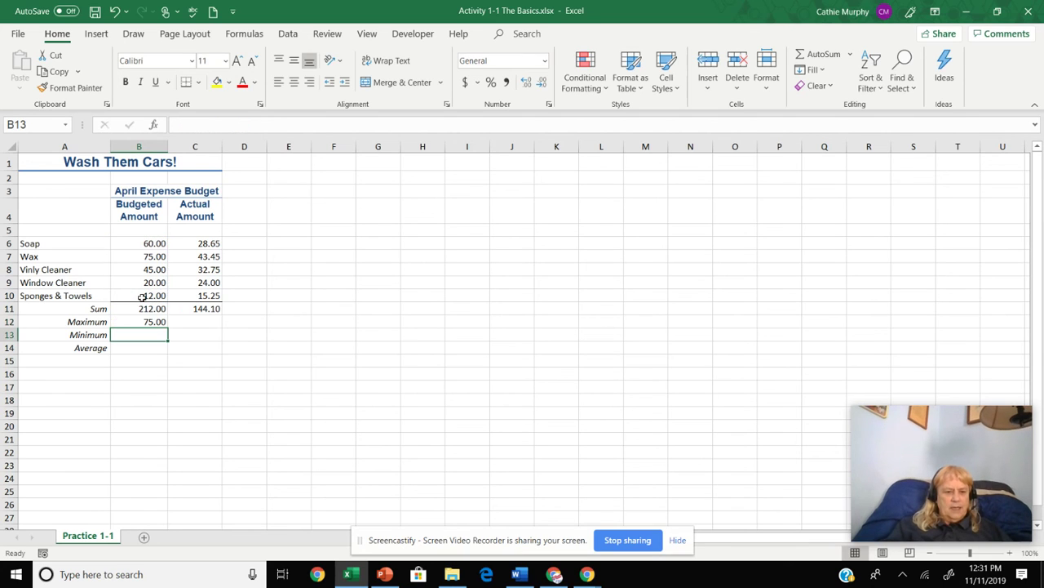
left_click(157, 323)
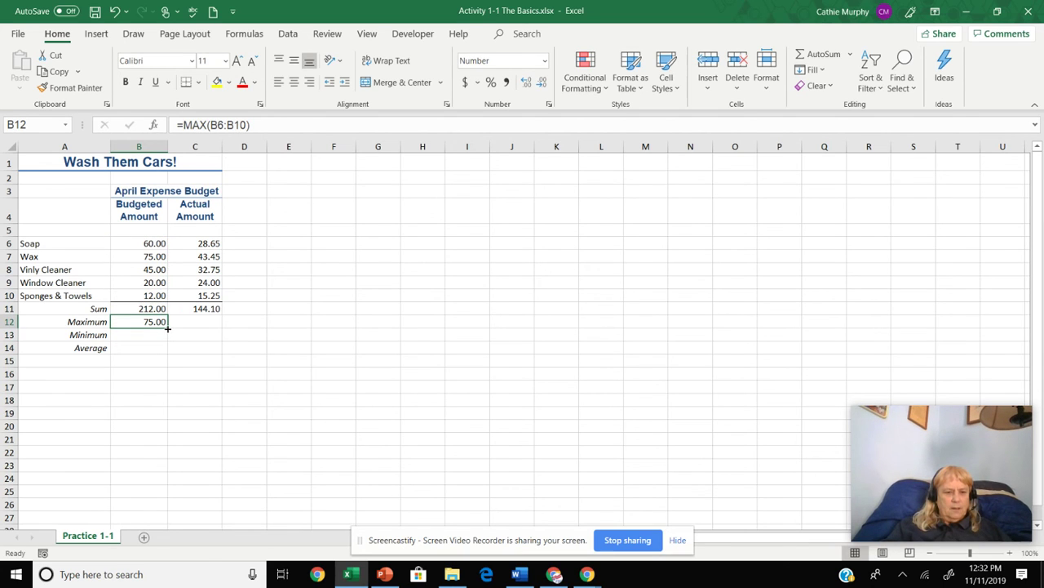
left_click_drag(168, 327, 206, 327)
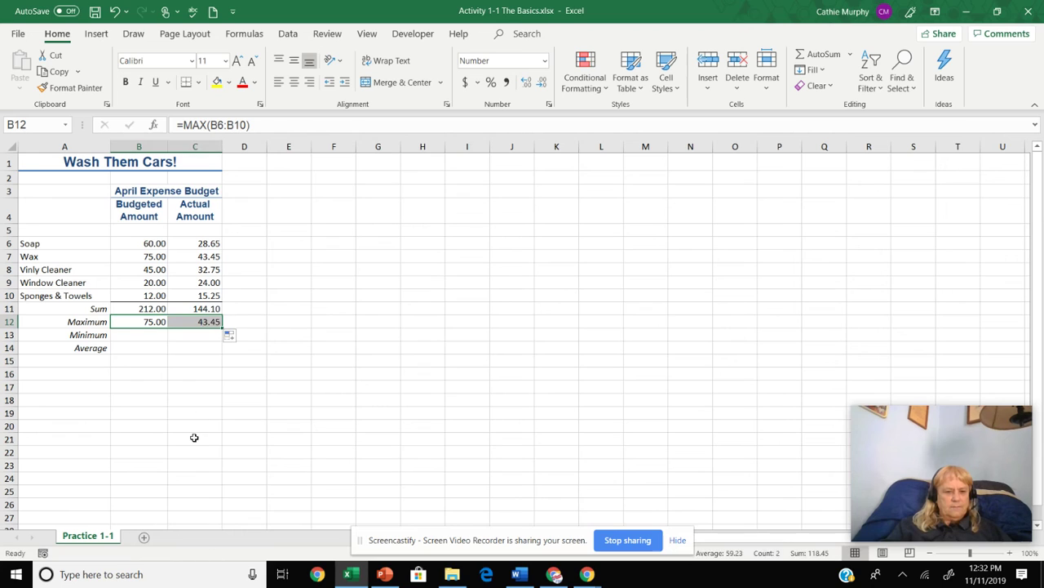
Step: Put =MIN(B6:B10) in B13 (12.00) and fill it into C13 (15.25)
left_click(133, 335)
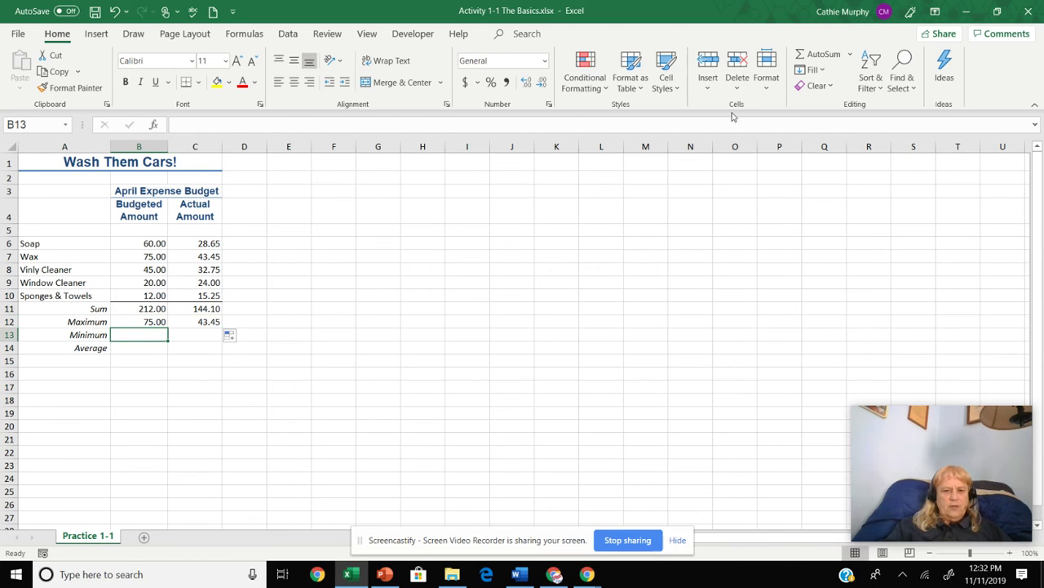
left_click(851, 55)
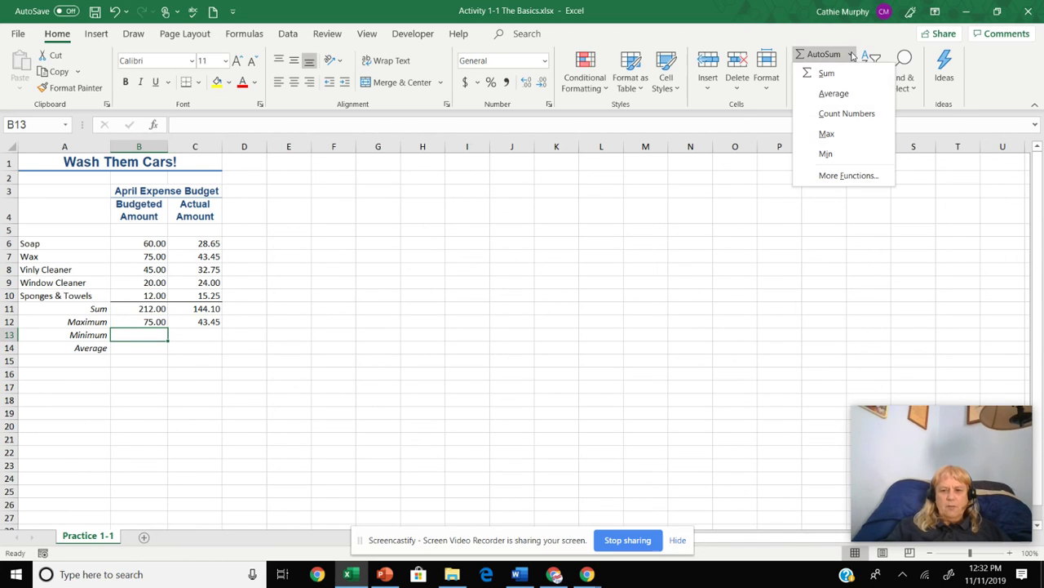
left_click(827, 153)
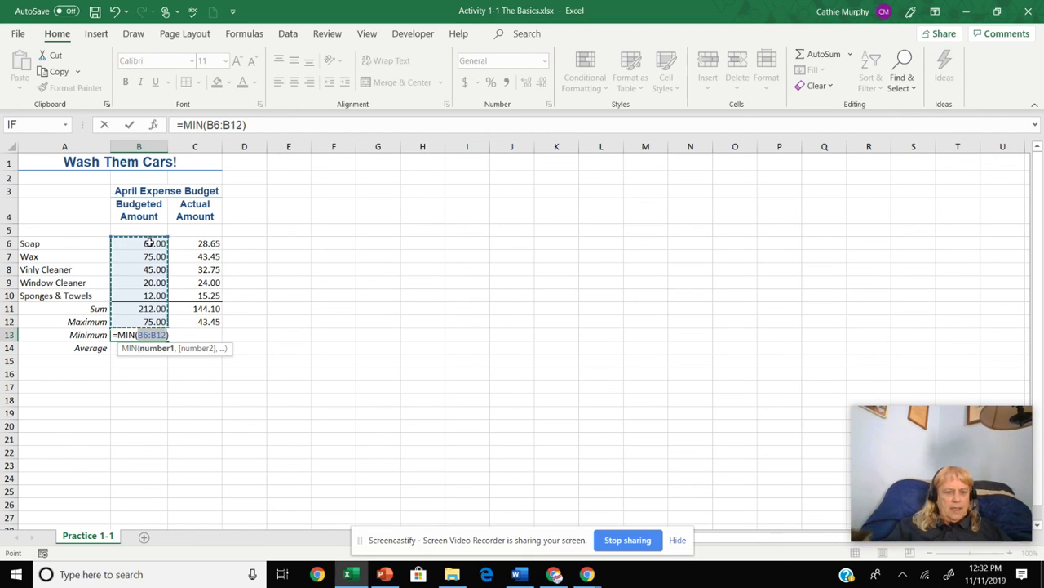
left_click_drag(155, 244, 150, 296)
key("Return")
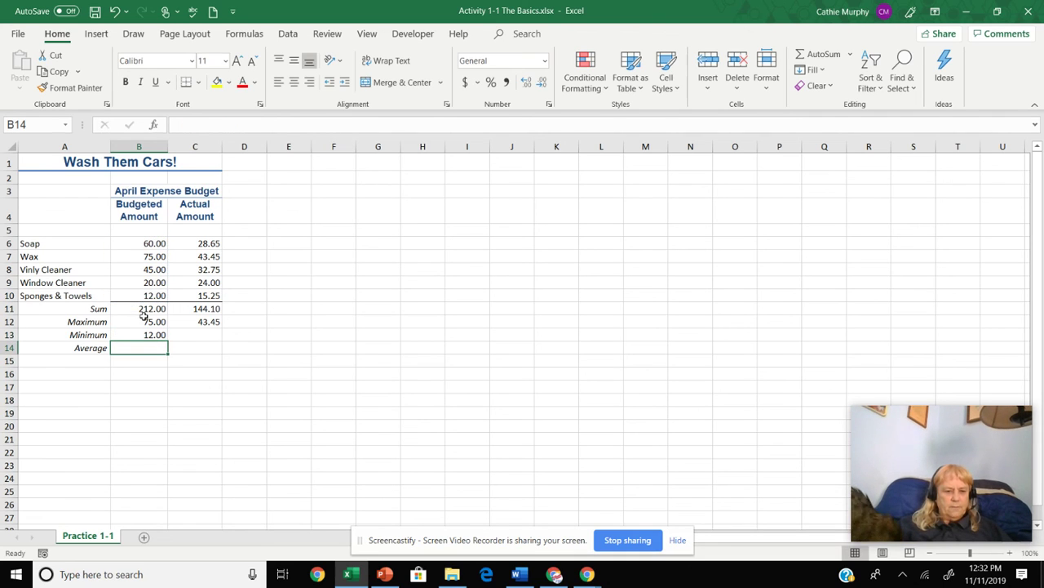
left_click(151, 335)
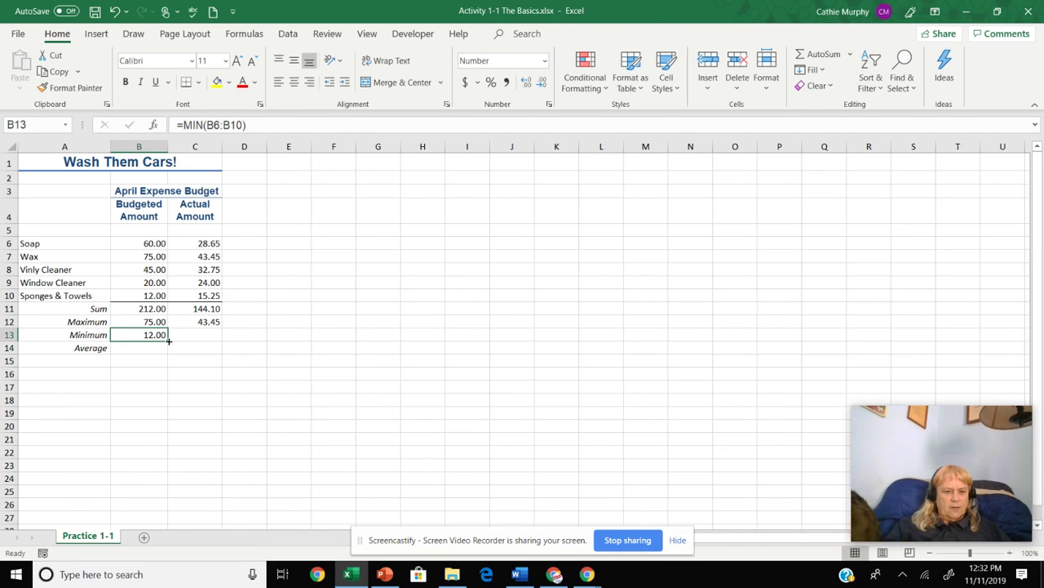
left_click_drag(168, 342, 204, 343)
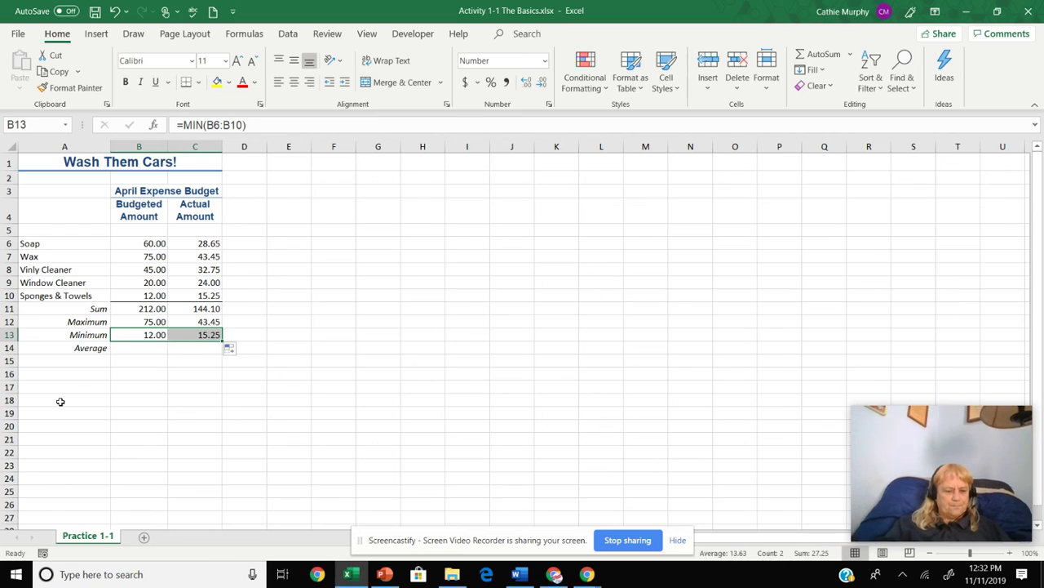
Step: Insert an AVERAGE formula into B14 for the budgeted amounts
left_click(144, 348)
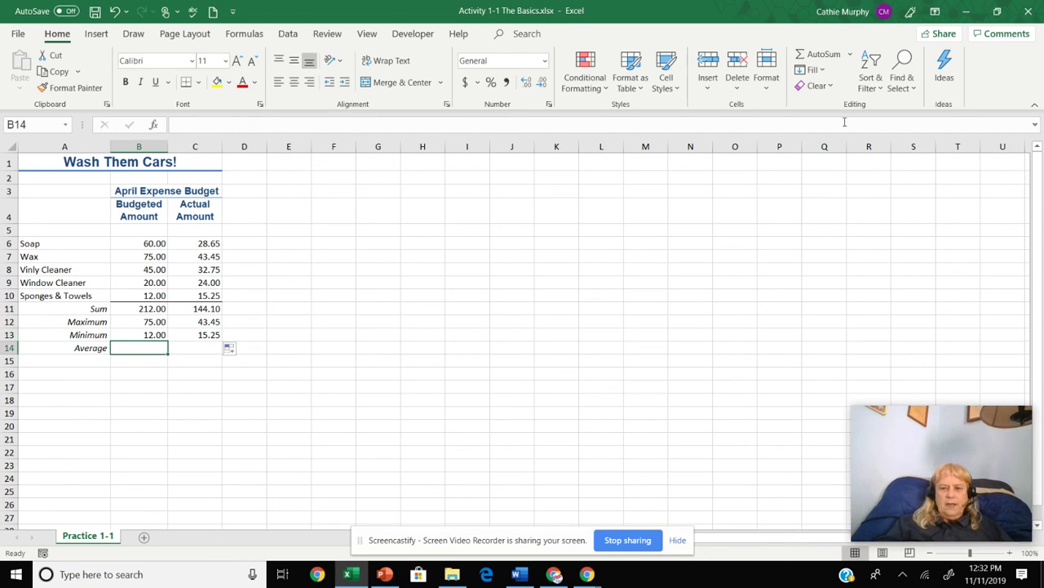
left_click(851, 55)
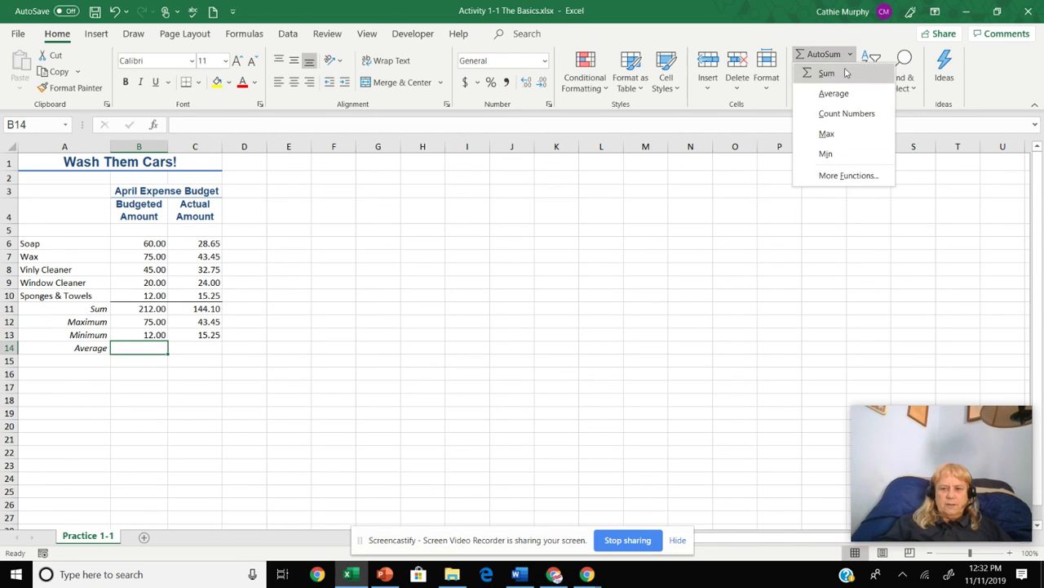
left_click(836, 94)
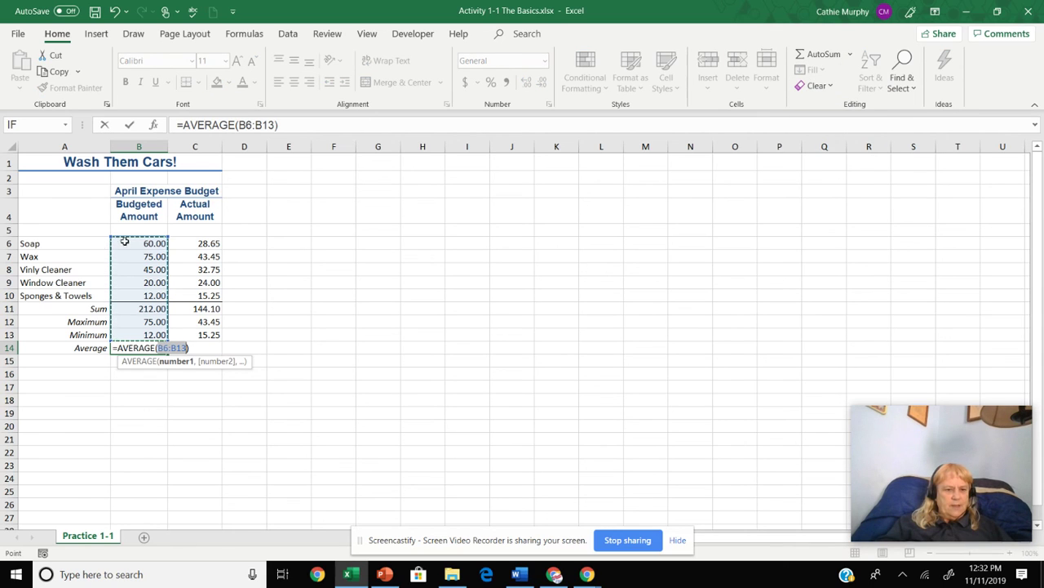
left_click_drag(139, 335, 150, 297)
key("Return")
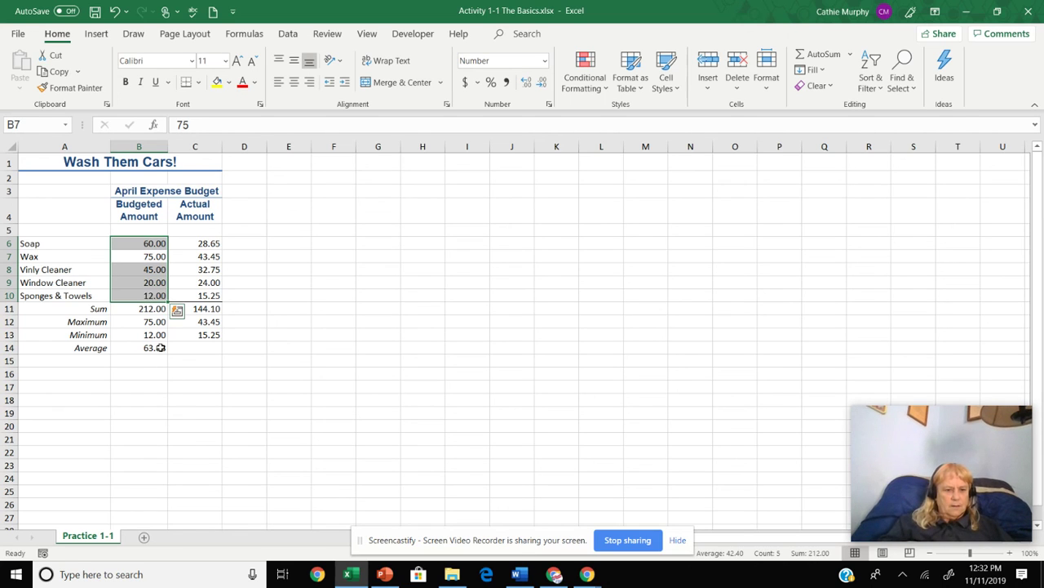
Step: Correct B14 to =AVERAGE(B6:B10) (42.40) and fill it into C14 (28.82)
left_click(161, 347)
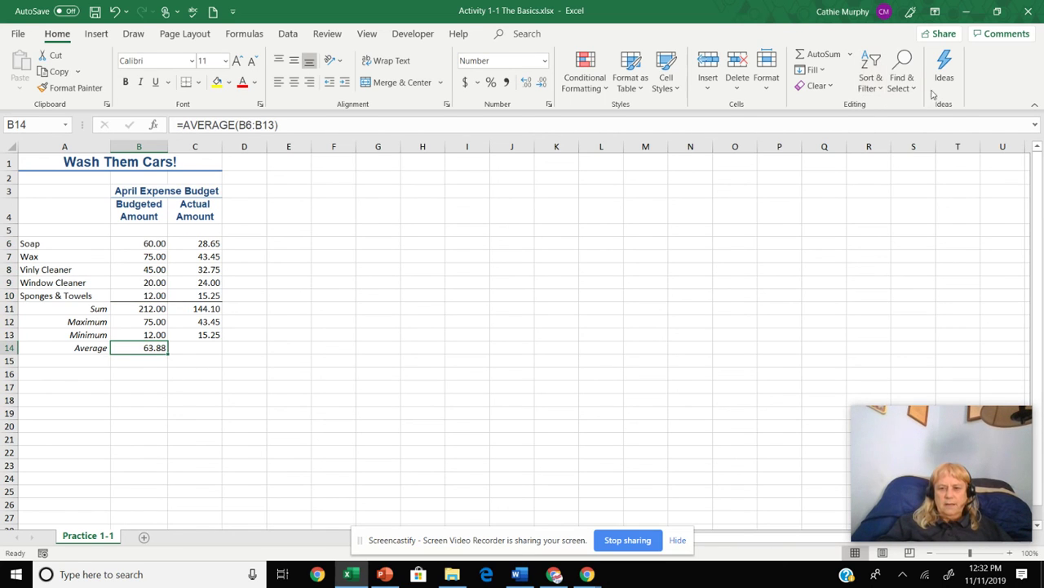
left_click(851, 54)
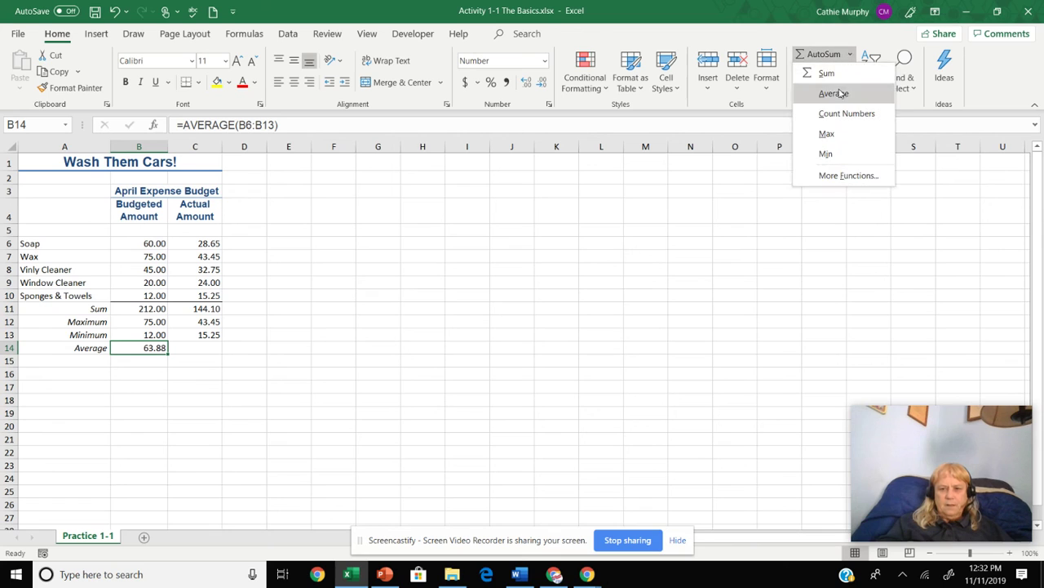
left_click(840, 94)
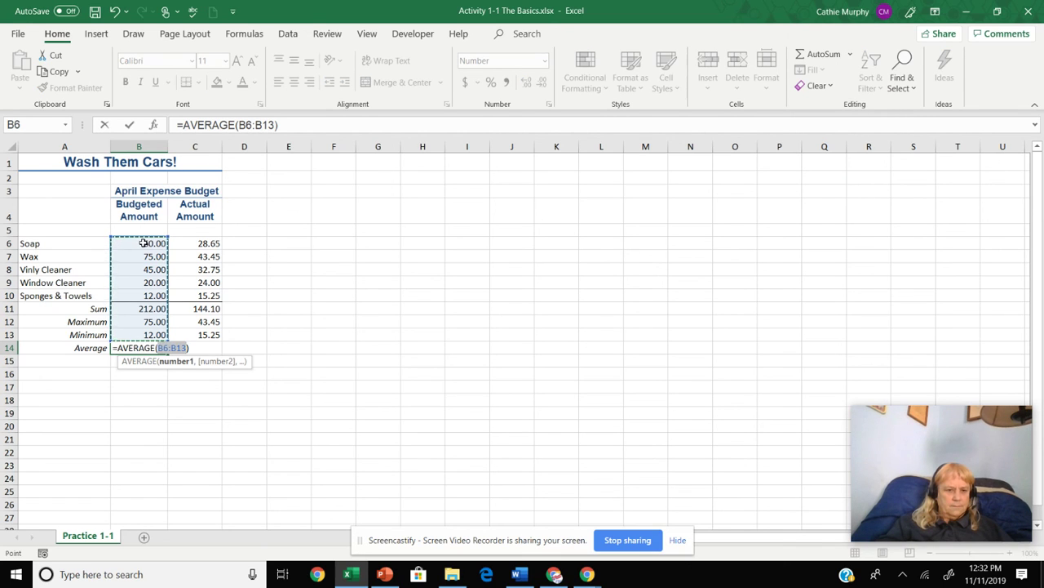
left_click_drag(142, 243, 143, 294)
key("Return")
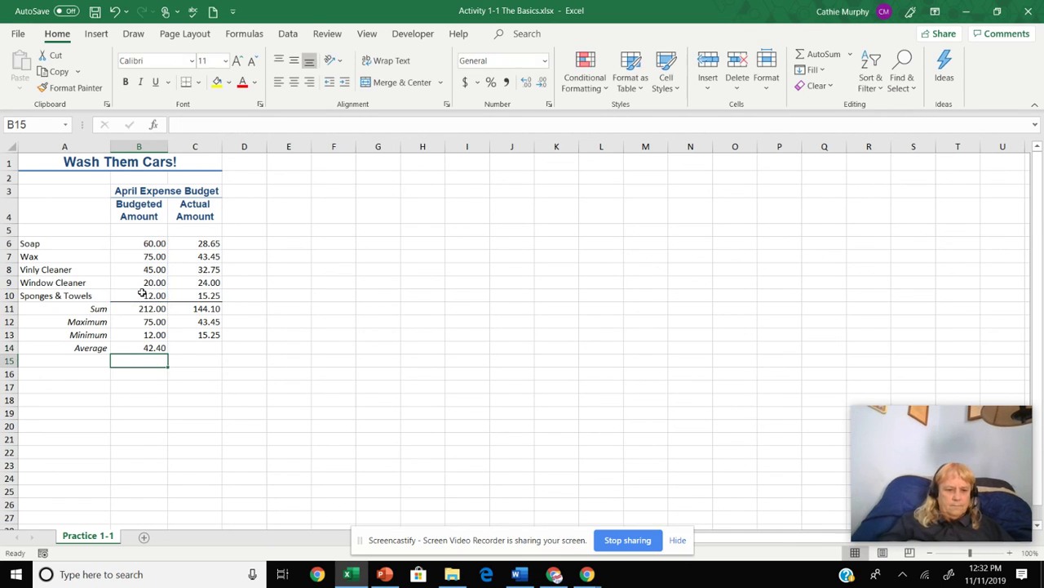
left_click(159, 349)
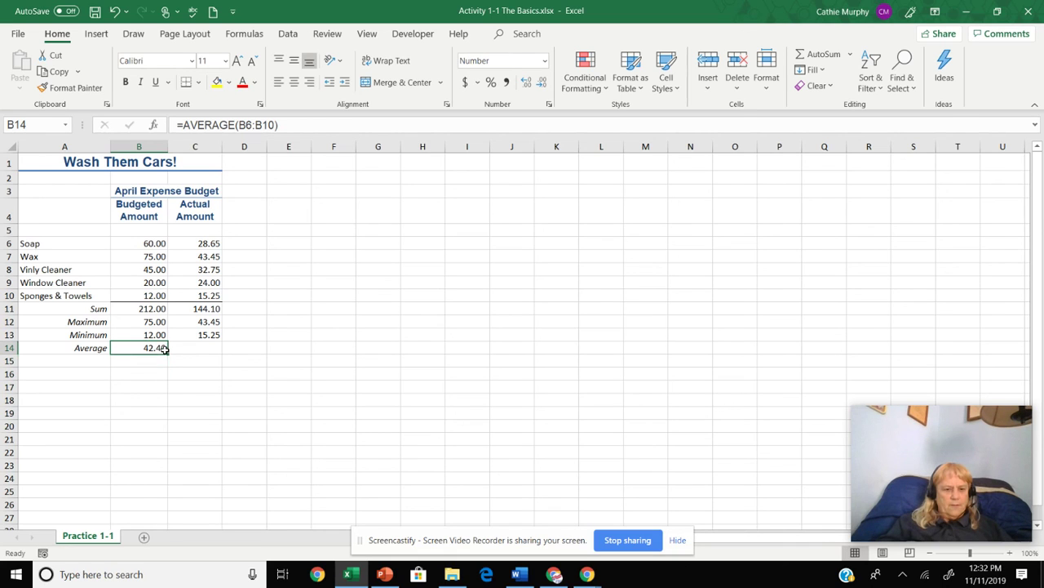
left_click_drag(166, 354, 211, 350)
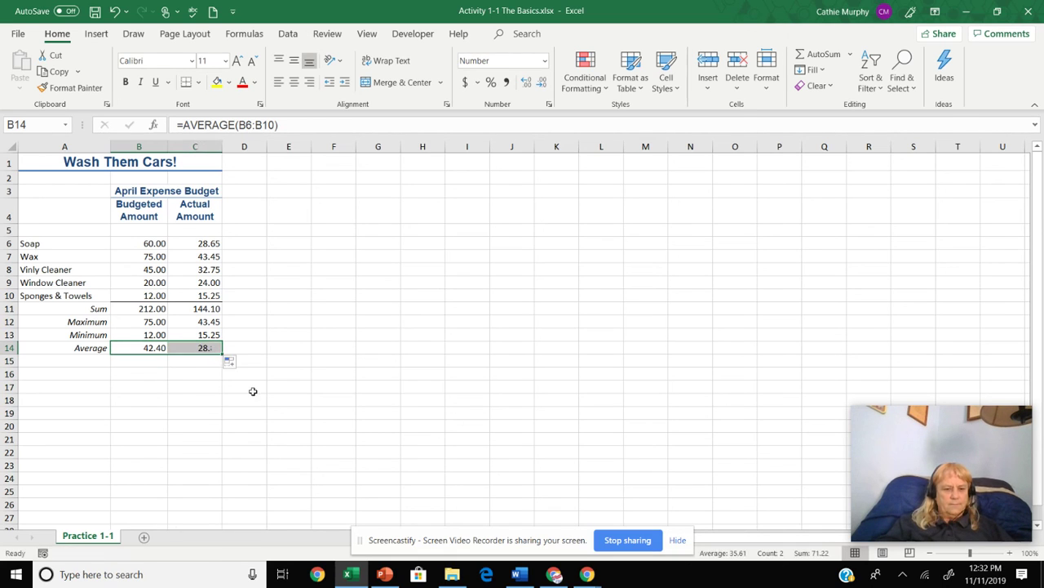